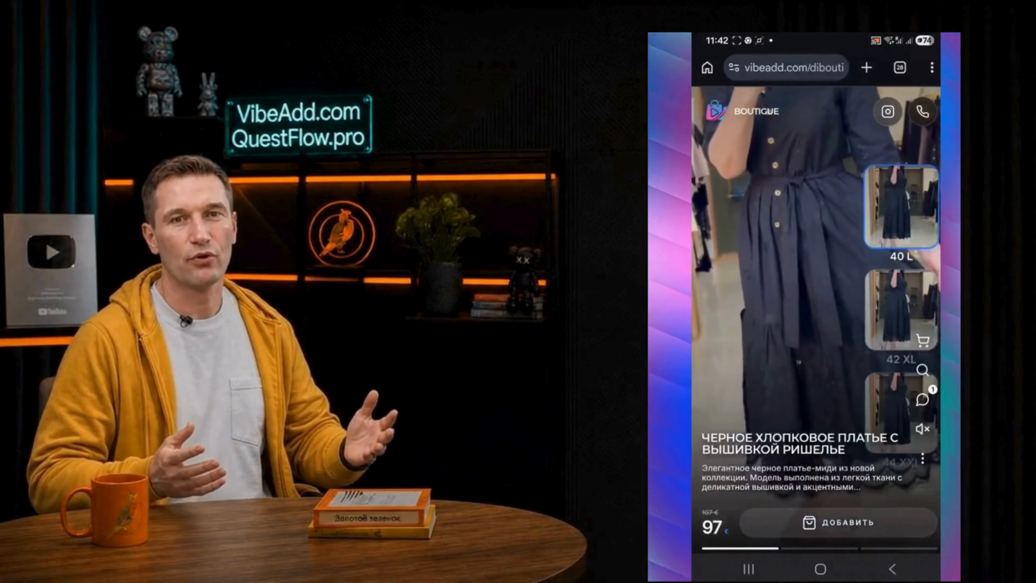
drag(743, 353, 747, 171)
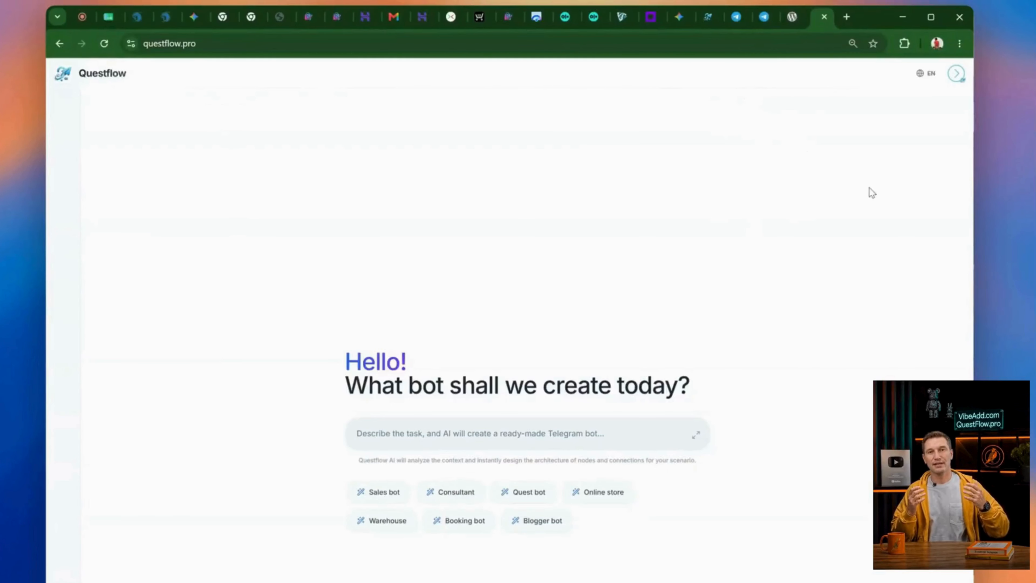
Cycle the interface language through Russian, German, Spanish and Arabic to preview the translations
click(880, 120)
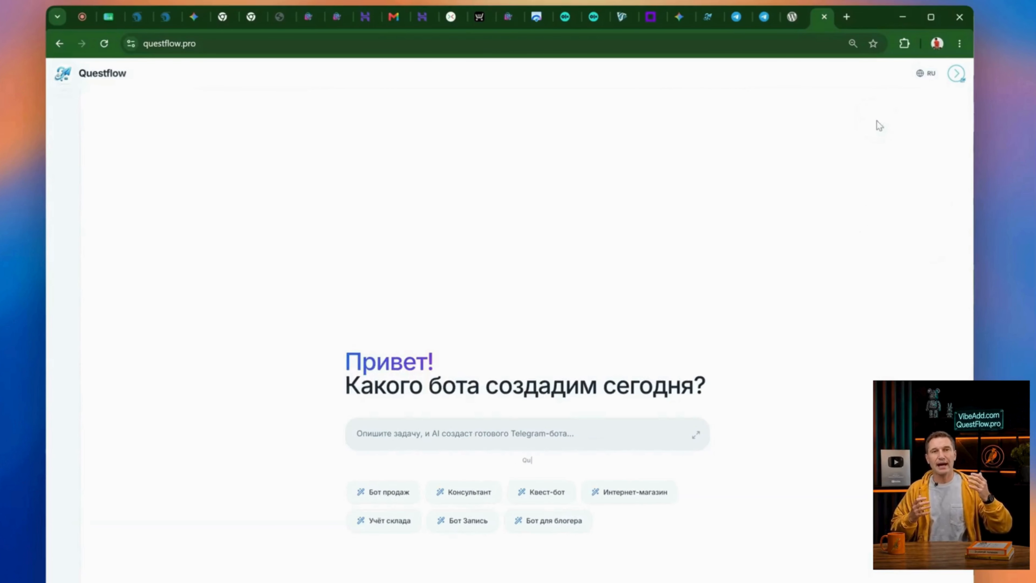
click(925, 78)
click(879, 145)
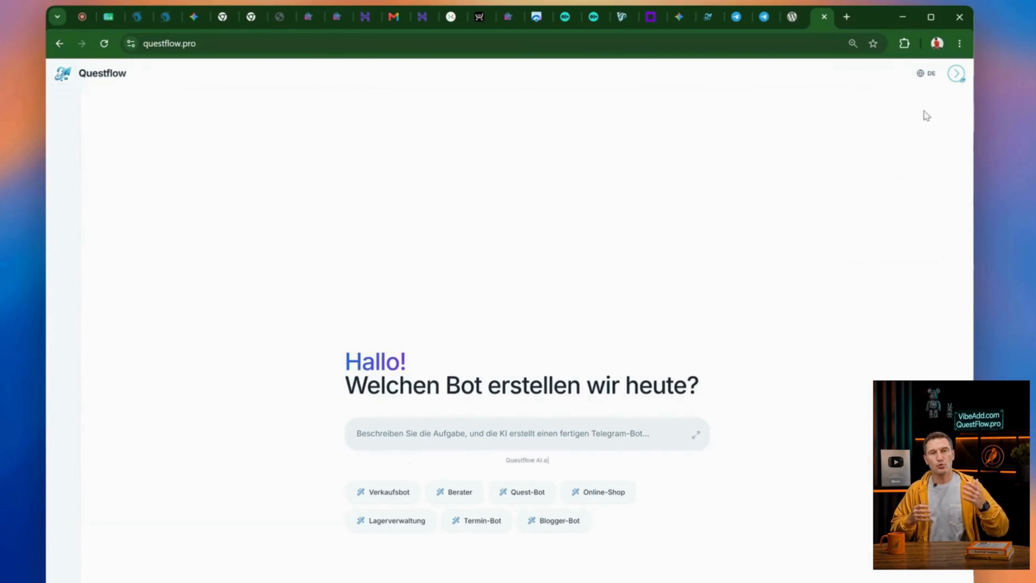
click(928, 75)
click(878, 168)
click(929, 75)
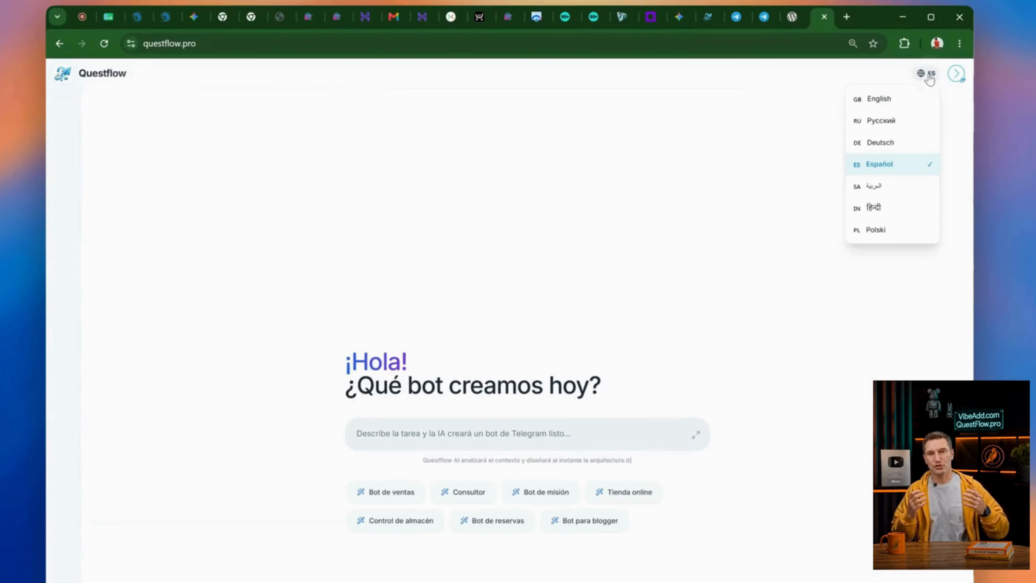
click(873, 189)
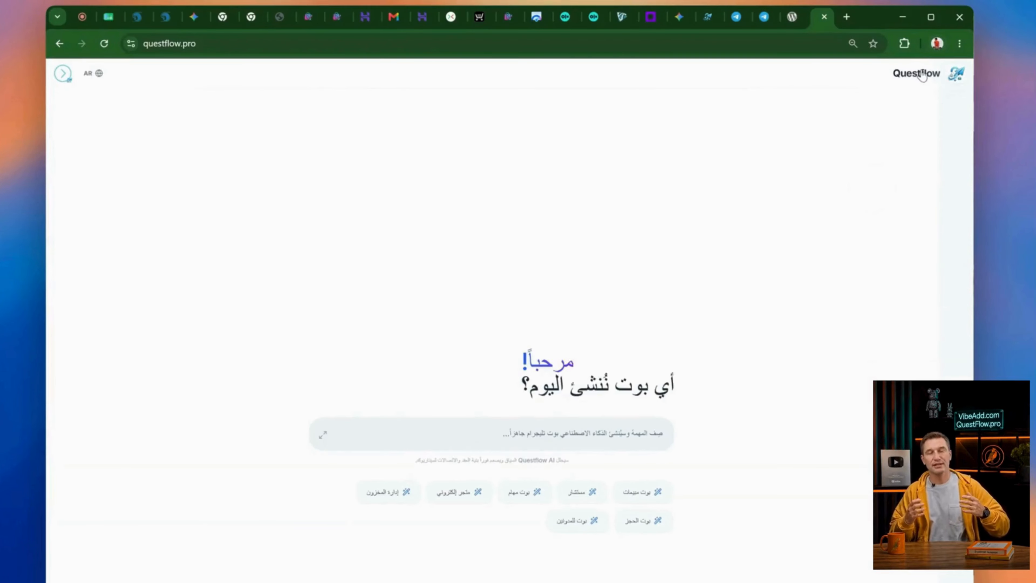
Switch the interface language to Hindi, then Polish, and finally back to Russian
click(116, 206)
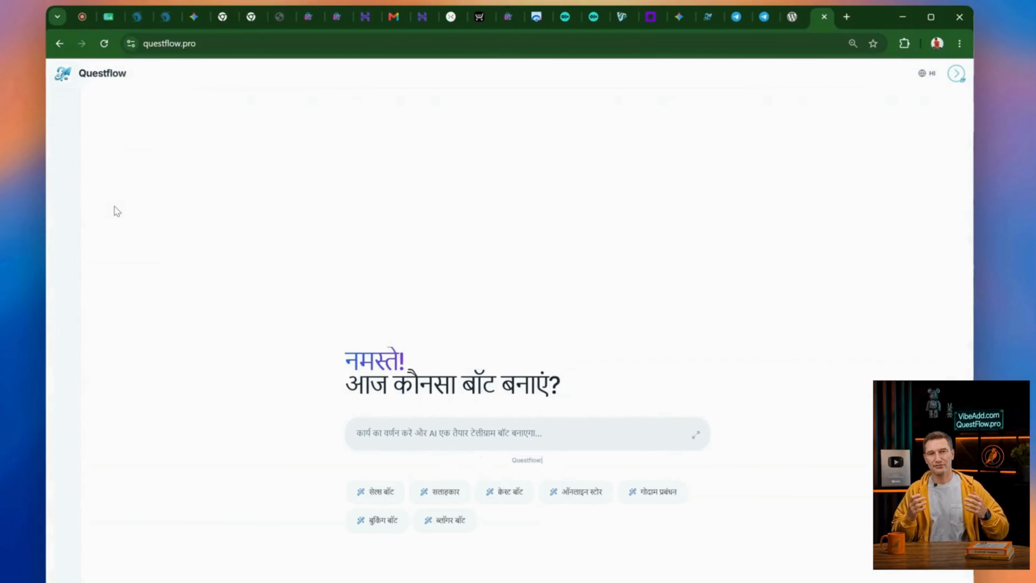
click(930, 77)
click(875, 232)
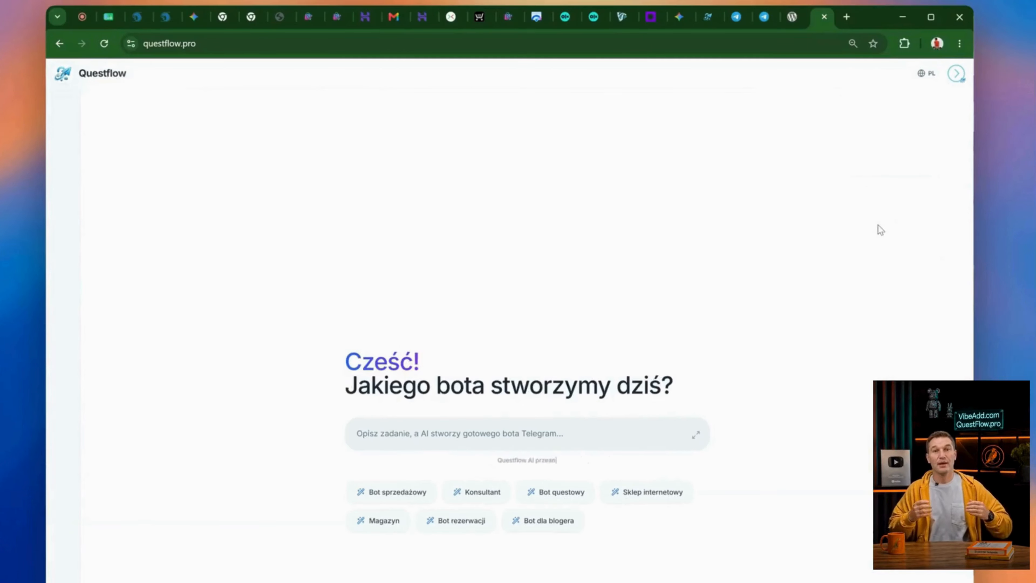
click(930, 78)
click(875, 121)
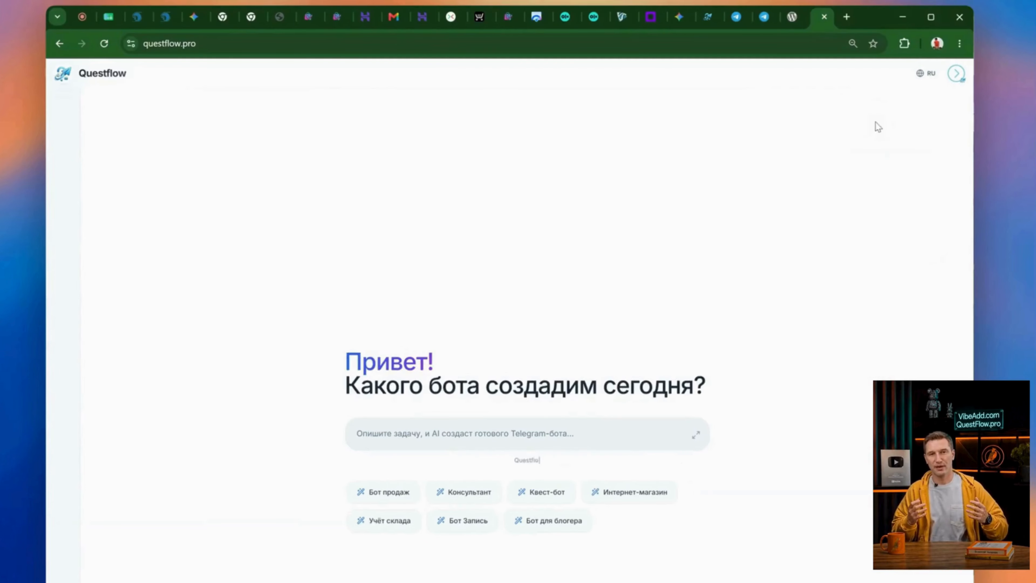
Generate a bot from the Online store template and open the finished bot in the flow editor
click(618, 494)
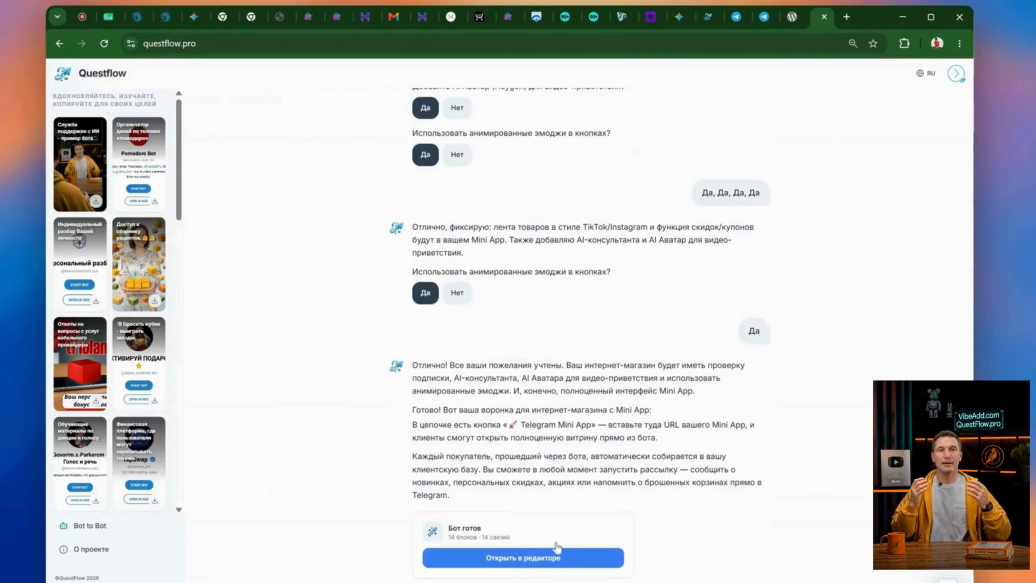
click(523, 559)
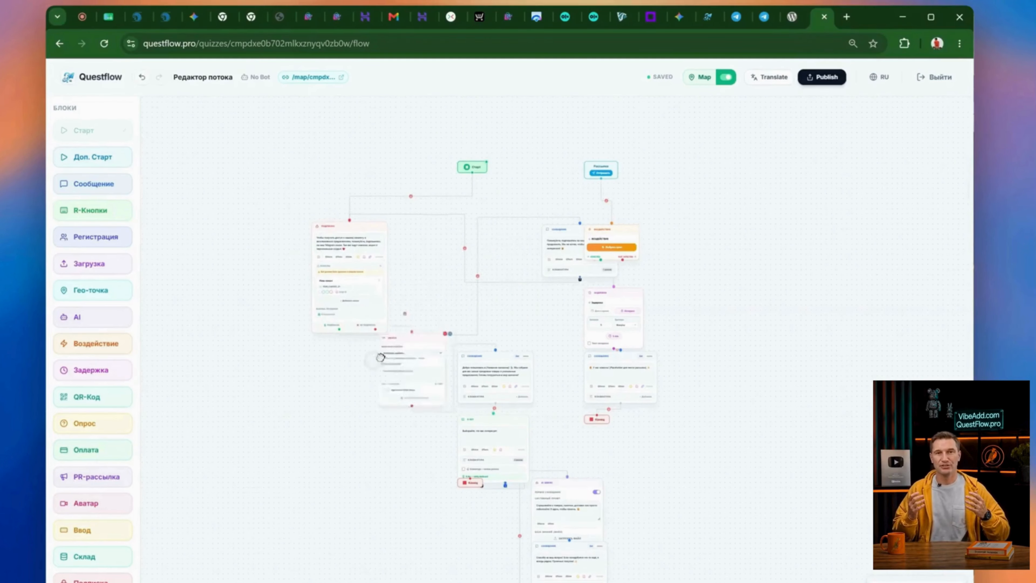
drag(495, 355, 498, 362)
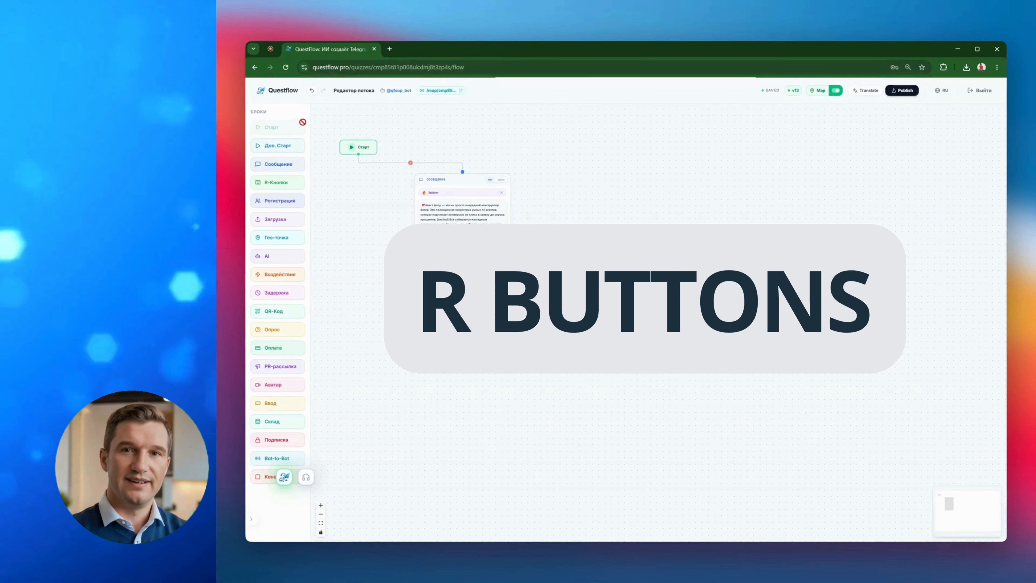
Add an R-Buttons block to the flow and give it two buttons, Button 1 and Button 2
click(294, 184)
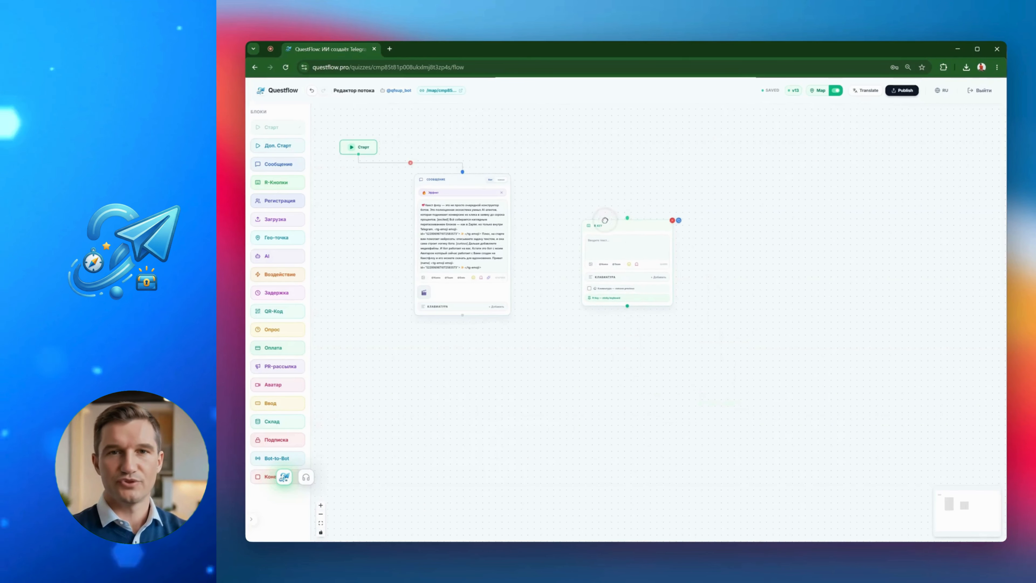
click(658, 277)
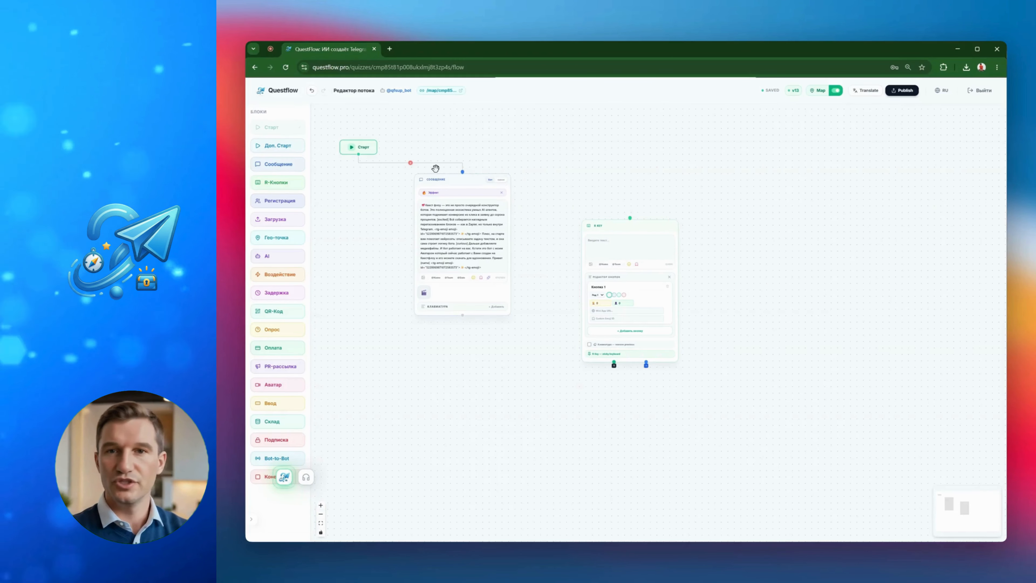
click(629, 331)
click(619, 294)
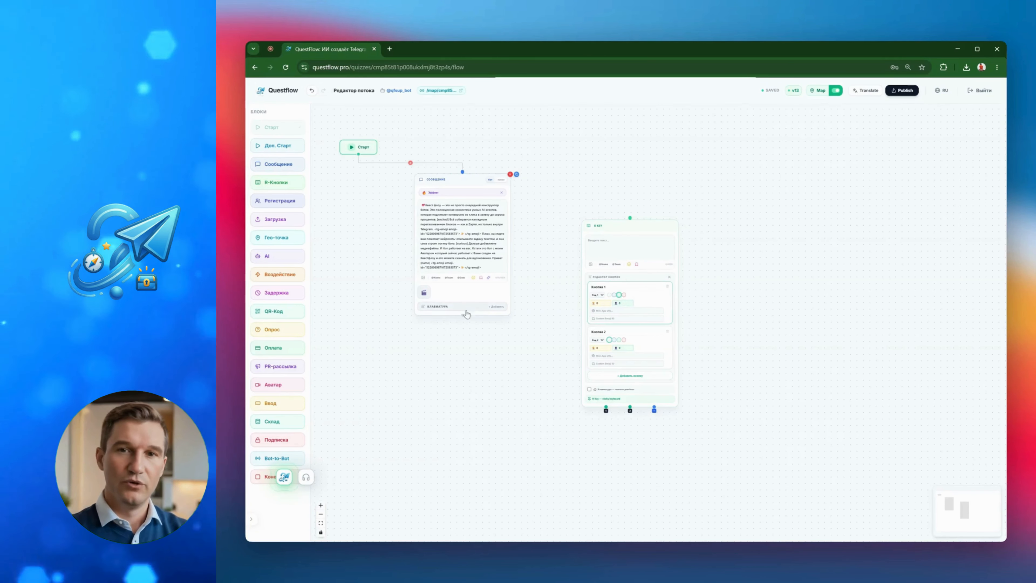
Connect the message block's output to the R-Buttons block and copy the message text into the R-Buttons block
mouse_move(464, 312)
mouse_down()
mouse_move(536, 293)
mouse_move(630, 218)
mouse_up()
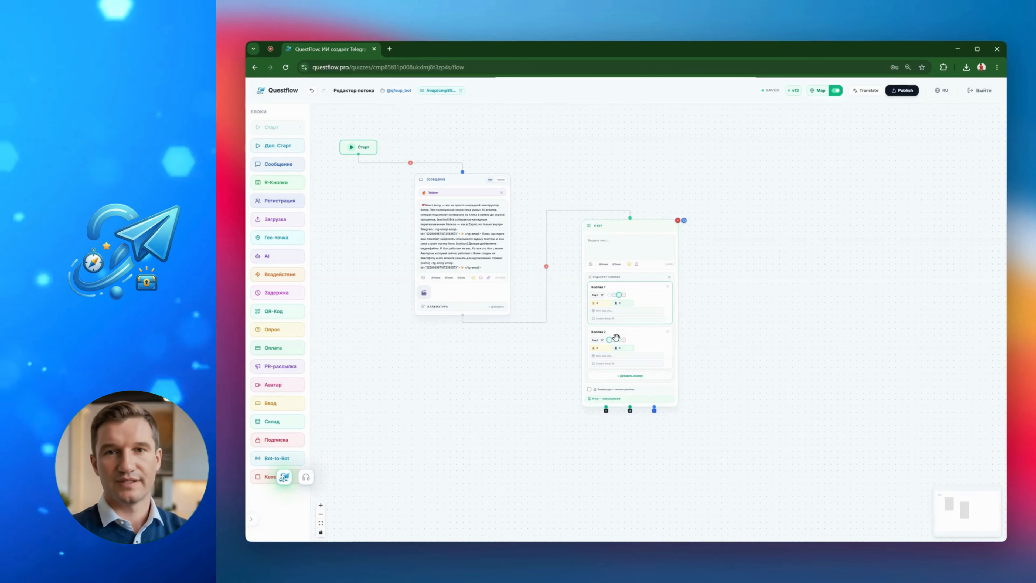
click(423, 205)
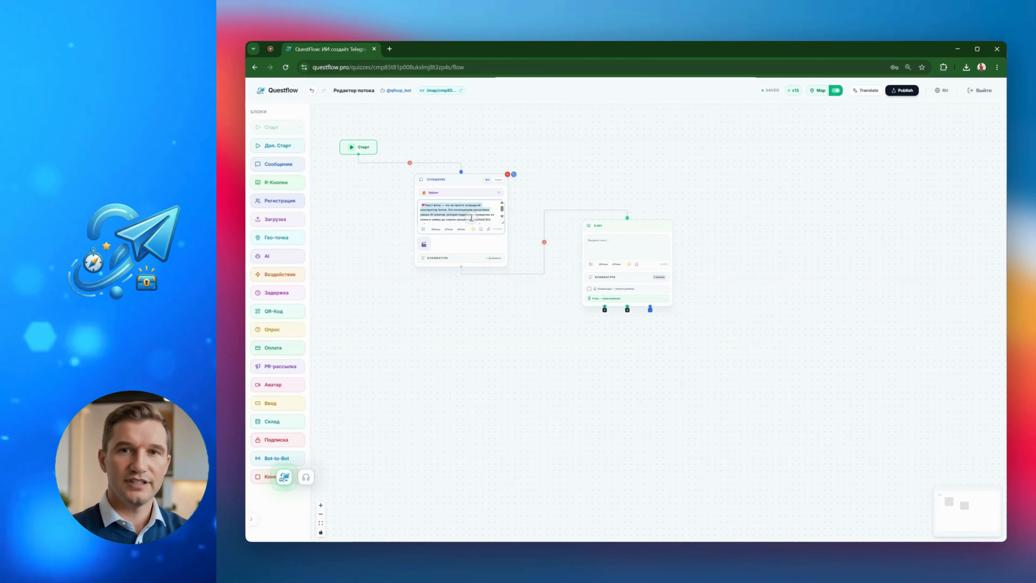
click(610, 241)
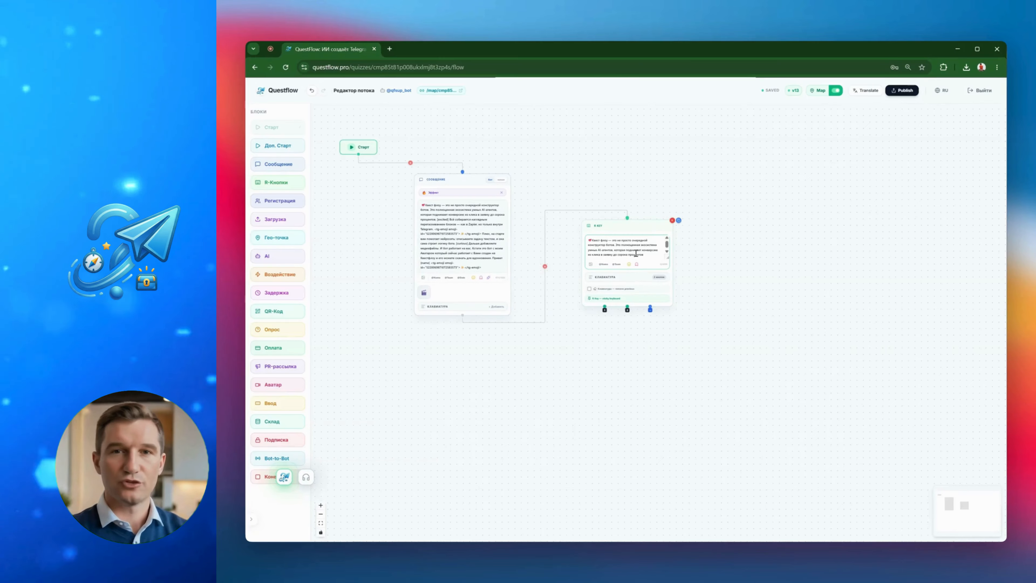
click(622, 280)
Edit the message block's text, scrolling within it and selecting a passage
click(432, 233)
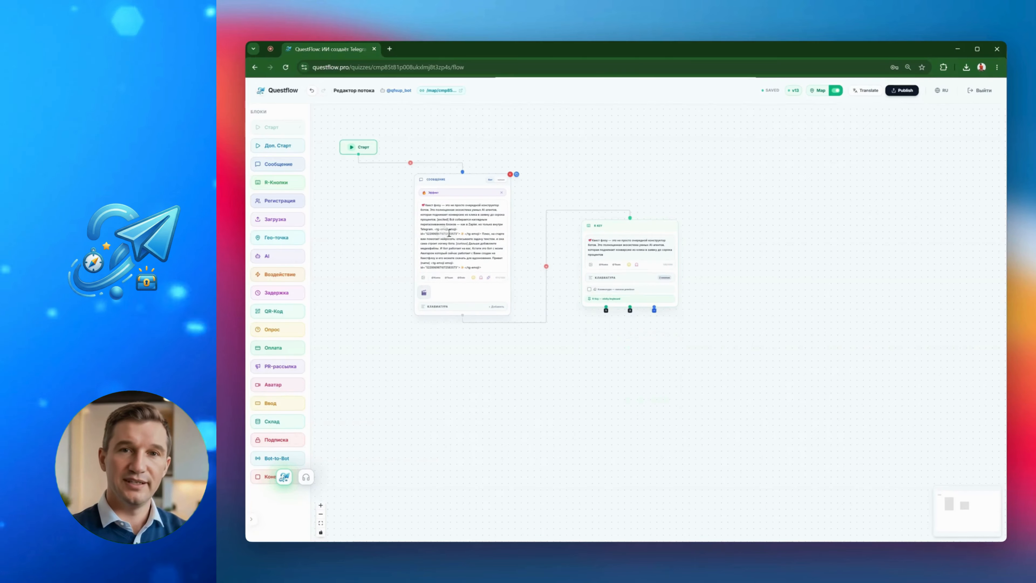
scroll(448, 228, down, 2)
click(459, 229)
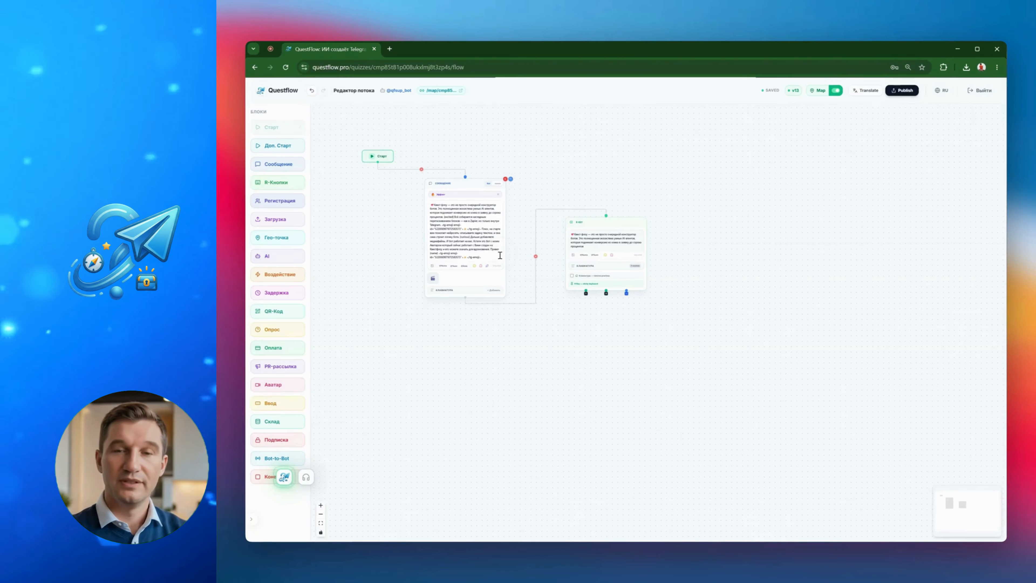
click(454, 221)
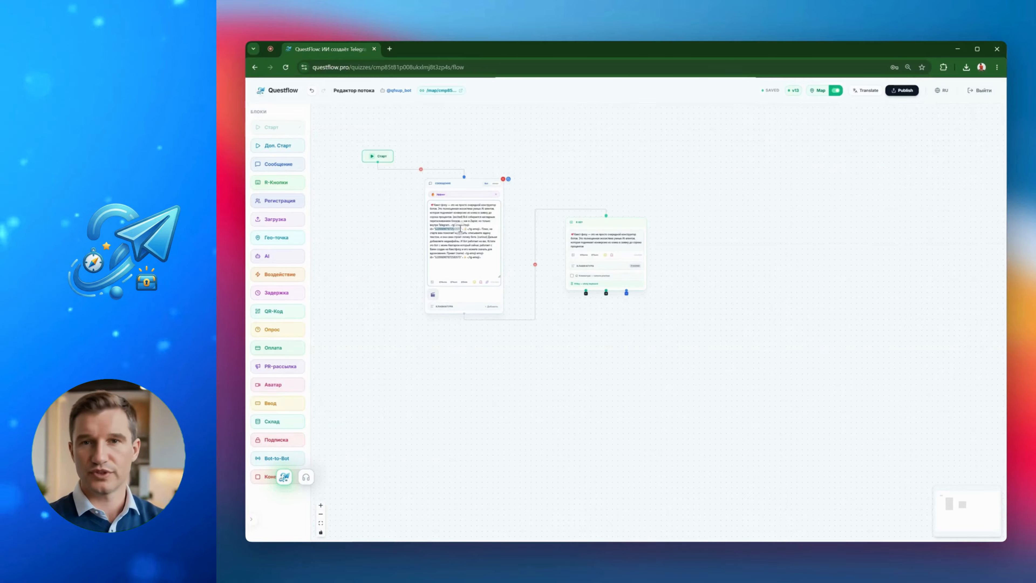
Open the bot's Telegram page and launch it in the Telegram Desktop app
click(589, 266)
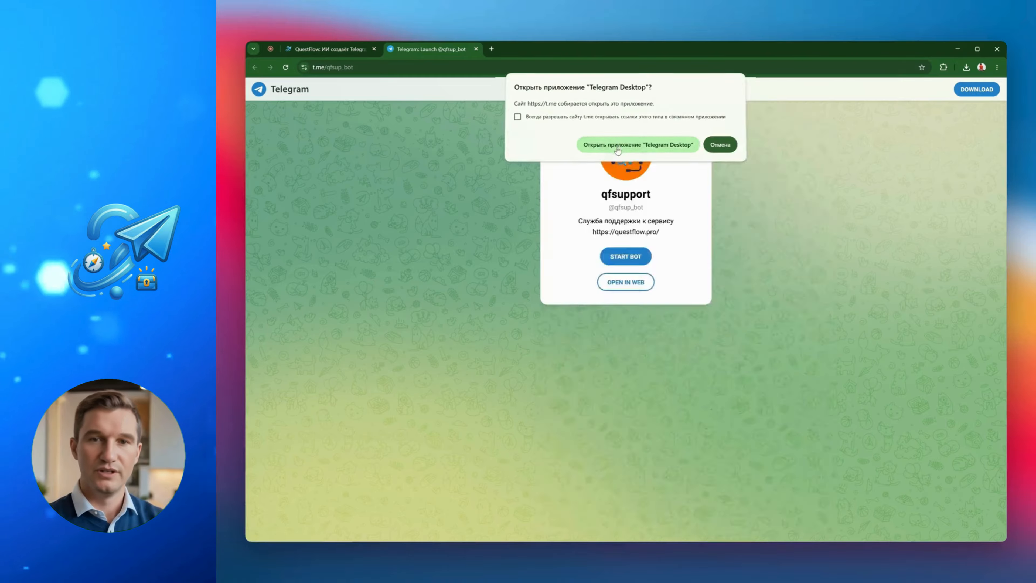
click(608, 143)
Delete the bot's chat in Telegram, with the stop-and-block option checked
click(815, 104)
click(755, 230)
click(638, 329)
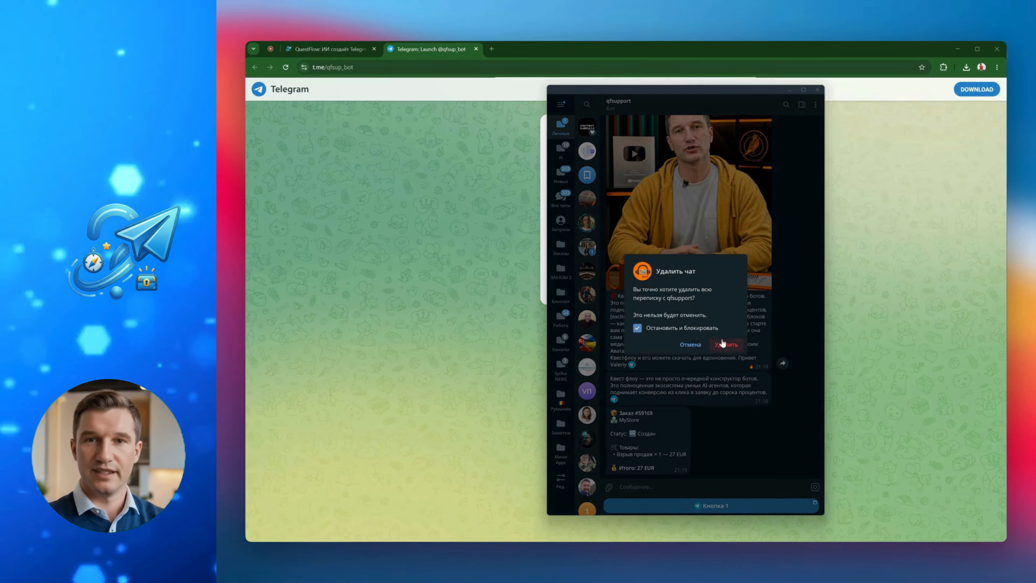
click(722, 344)
Start the bot again from its web page in Telegram Desktop and restart the conversation
drag(674, 93, 637, 96)
click(622, 257)
click(645, 146)
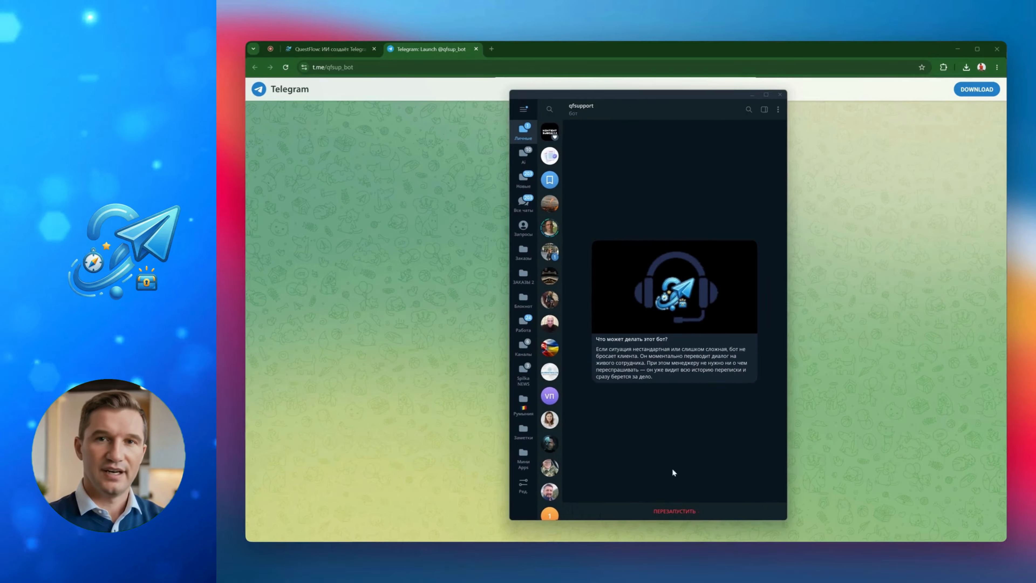
click(674, 511)
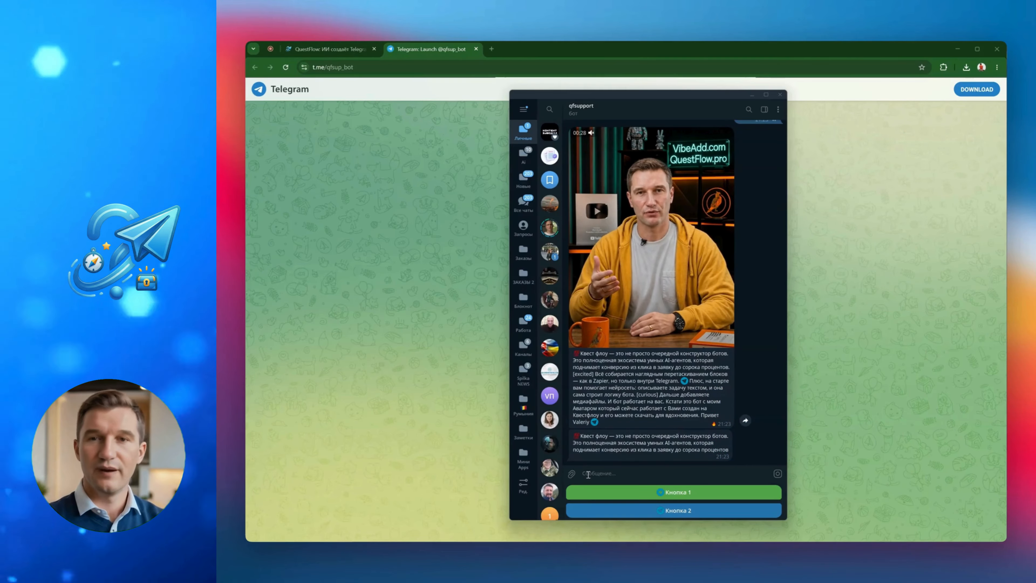
Scroll through the bot's reply and the reply-keyboard buttons shown under the chat
scroll(759, 345, up, 1)
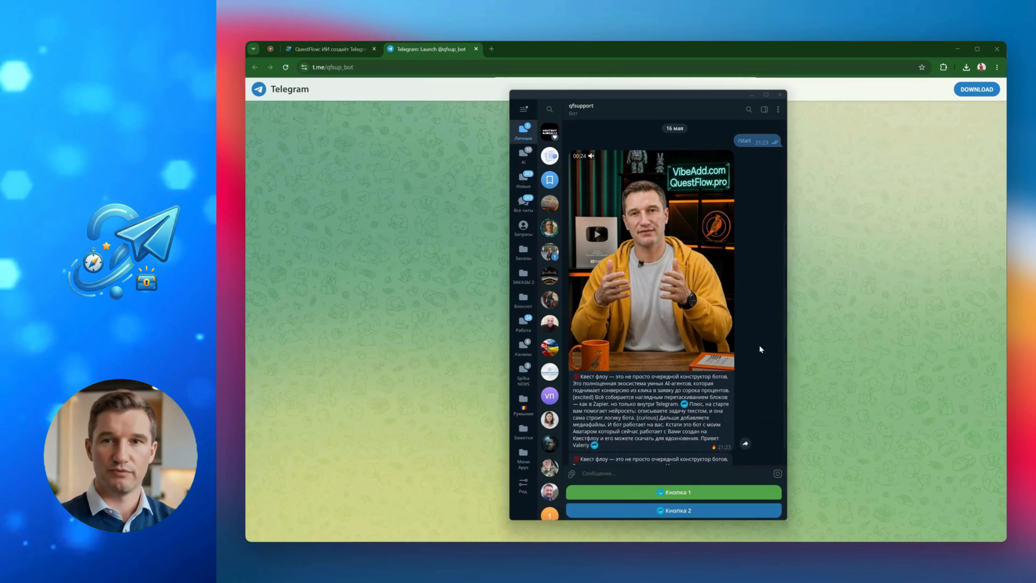
scroll(757, 371, up, 3)
scroll(755, 365, down, 4)
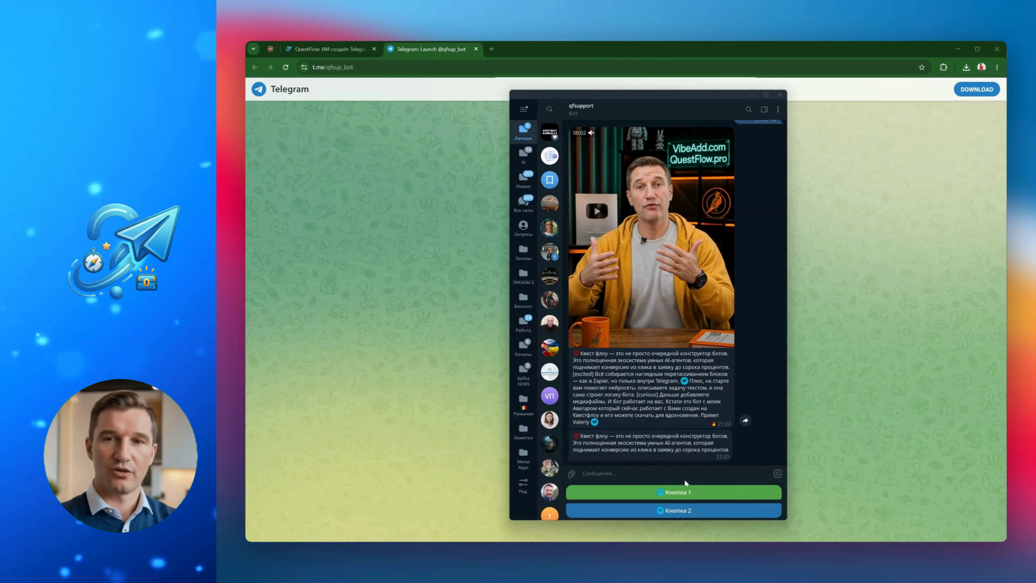
scroll(748, 398, up, 3)
scroll(748, 398, down, 2)
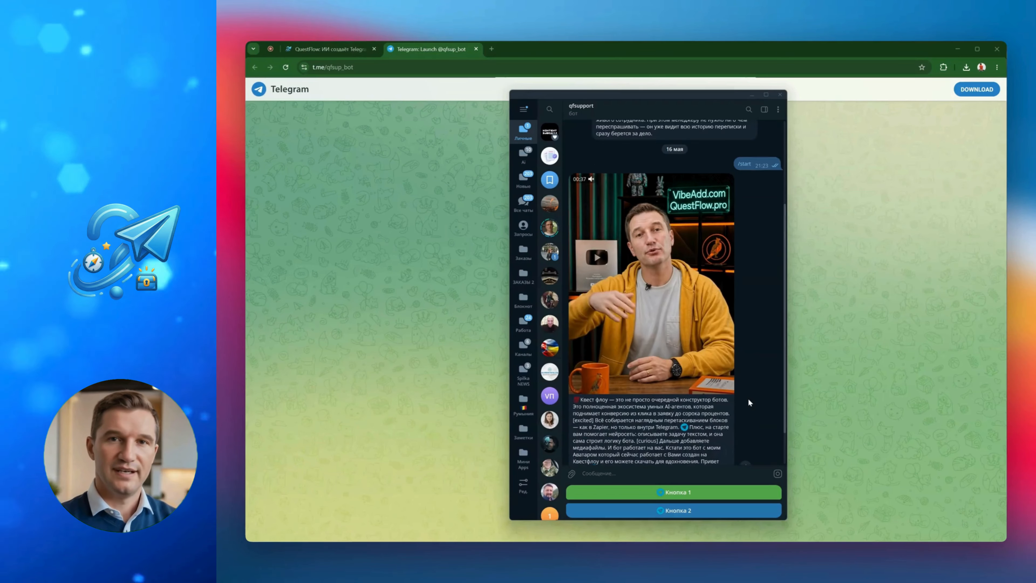
scroll(748, 398, up, 2)
Delete the bot's chat again and minimize the Telegram window
click(777, 109)
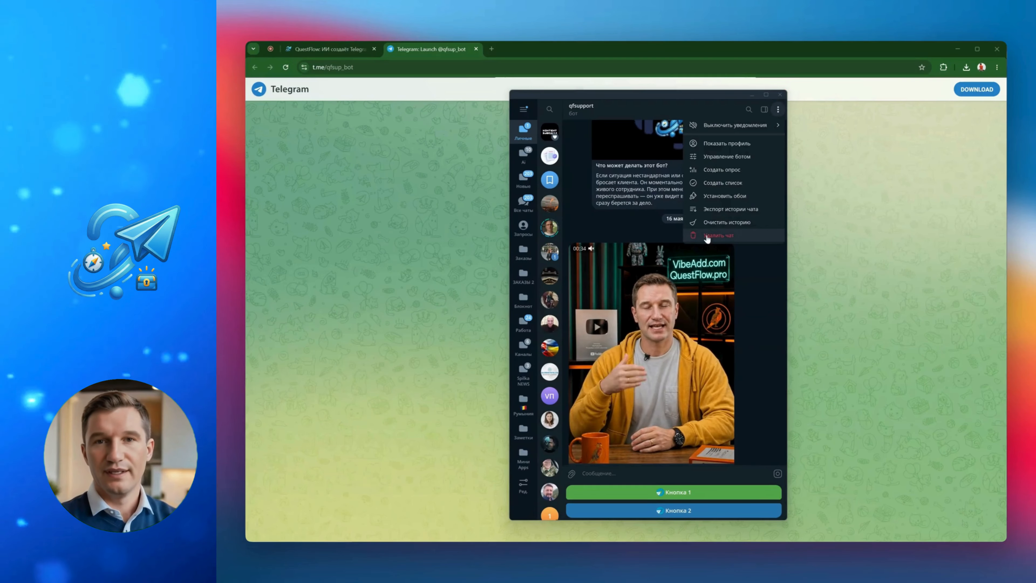
click(706, 237)
click(596, 335)
click(705, 352)
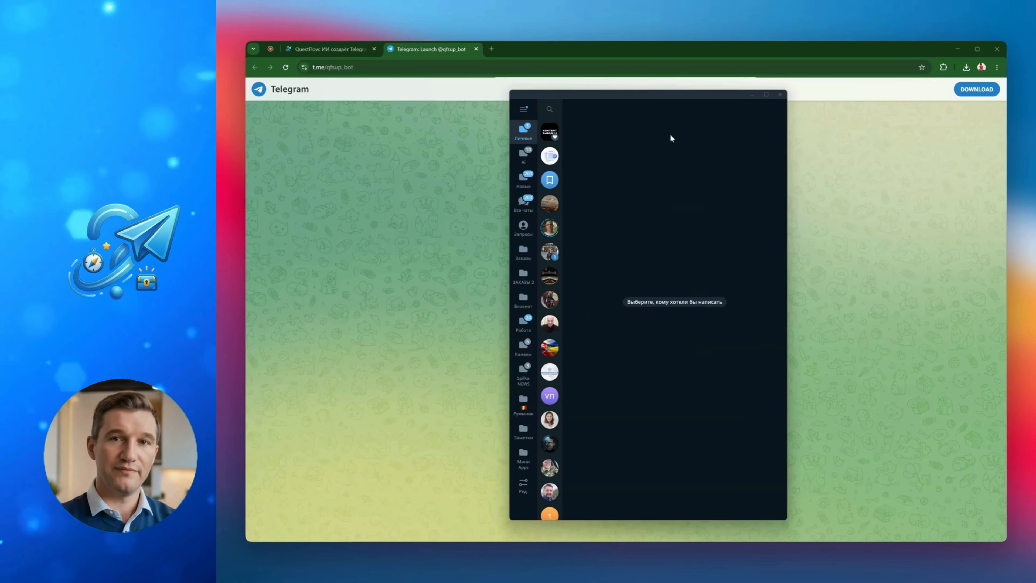
click(751, 95)
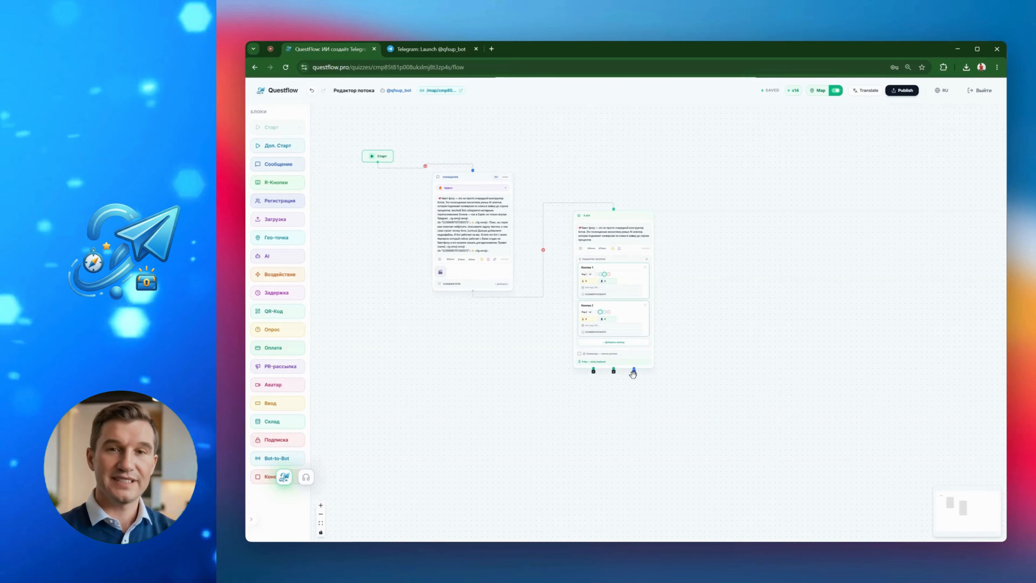
Add a new Message block, link it to the R-Buttons block's third output, and move it aside
scroll(633, 373, up, 2)
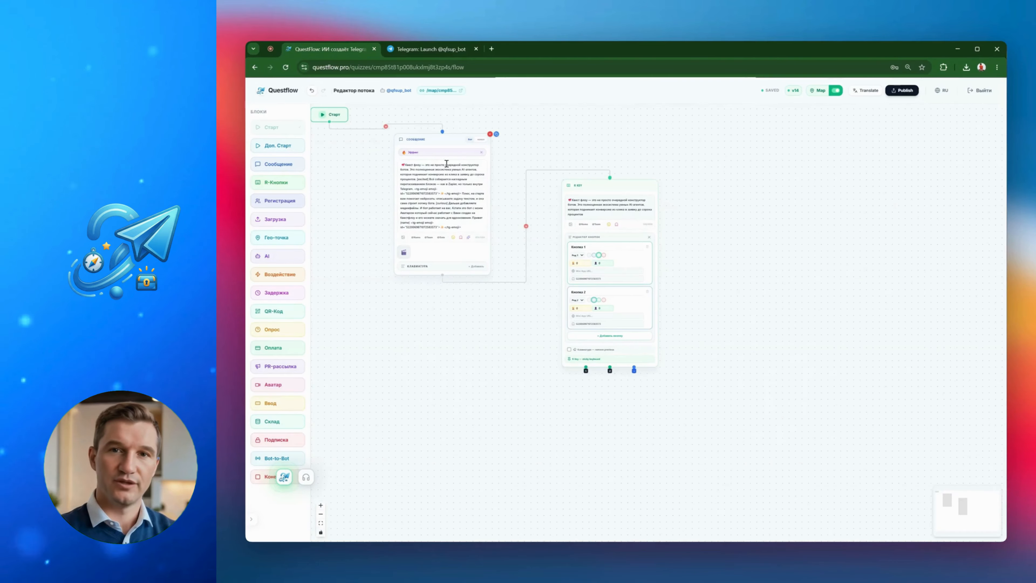
click(278, 166)
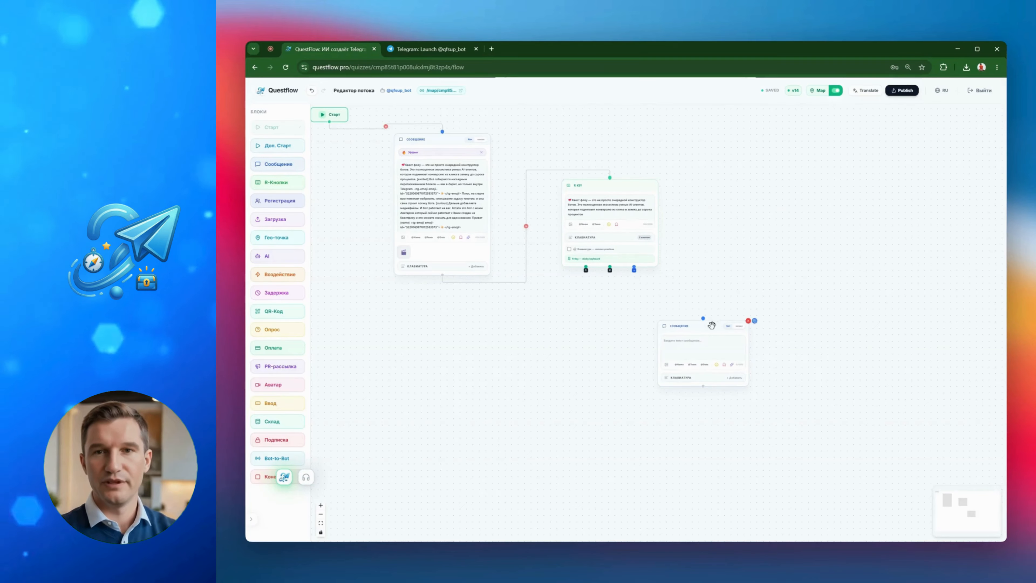
drag(620, 330, 619, 333)
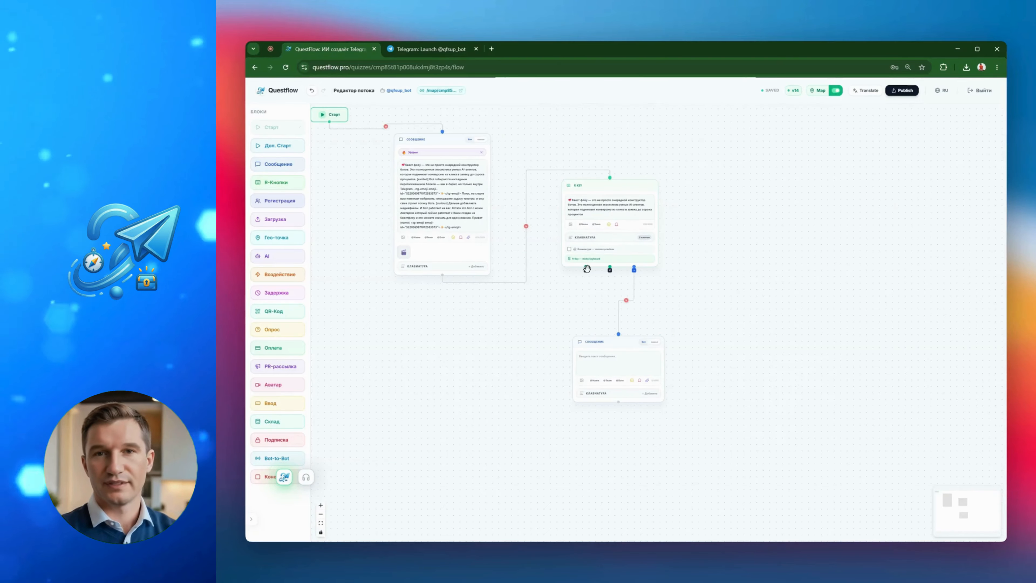
drag(619, 335, 726, 386)
Expand the R-Buttons block's keyboard settings to show its buttons
click(604, 239)
click(599, 238)
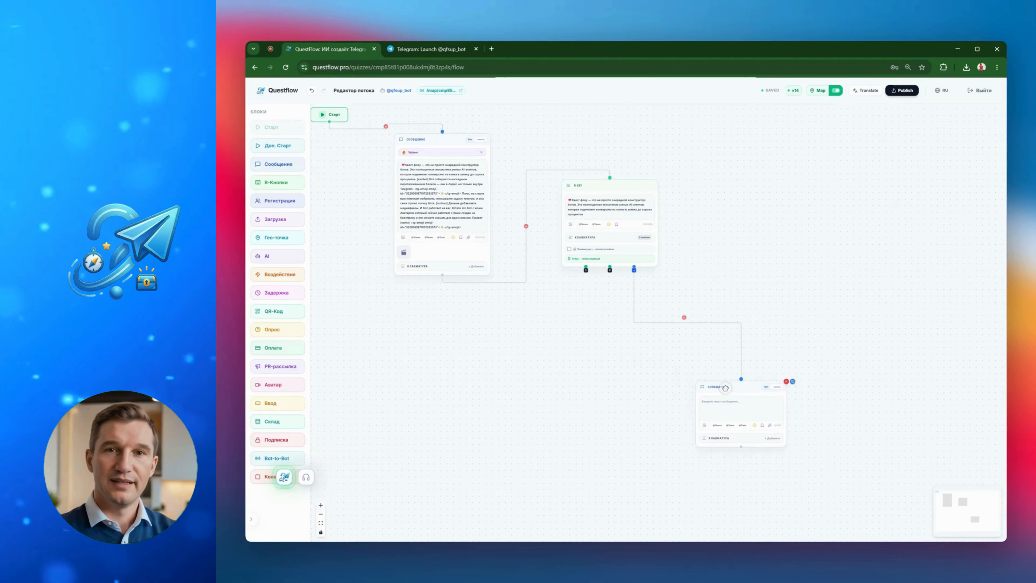
click(593, 240)
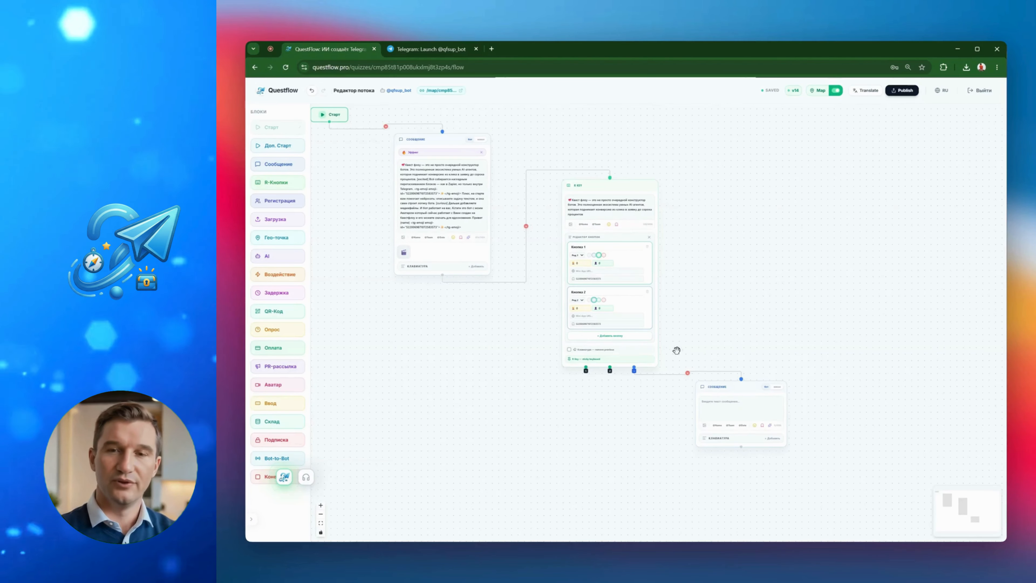
Open the support bot's integration settings from the bots list and review its connected-site section
click(280, 93)
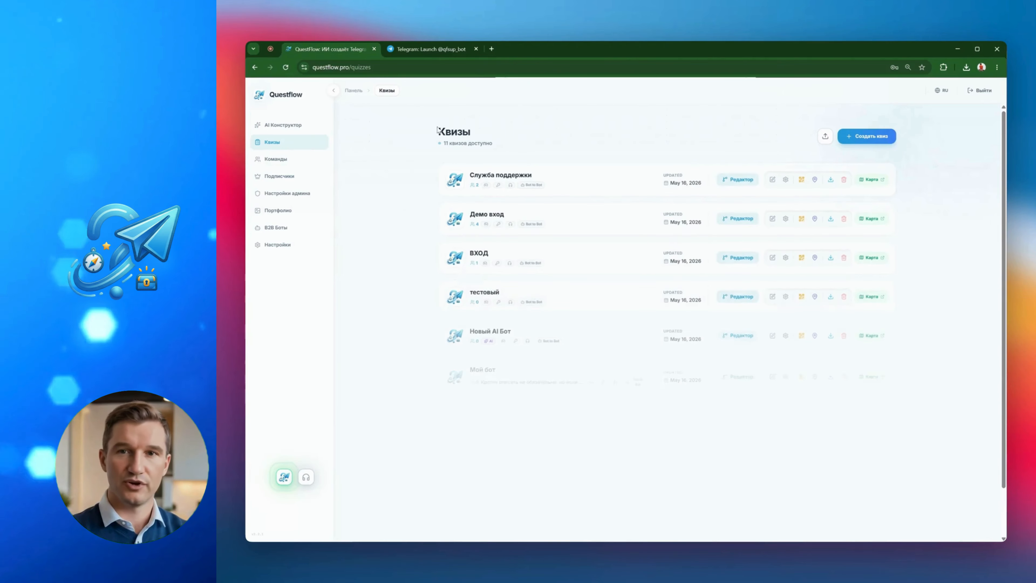
click(785, 175)
scroll(685, 349, down, 15)
drag(656, 490, 619, 489)
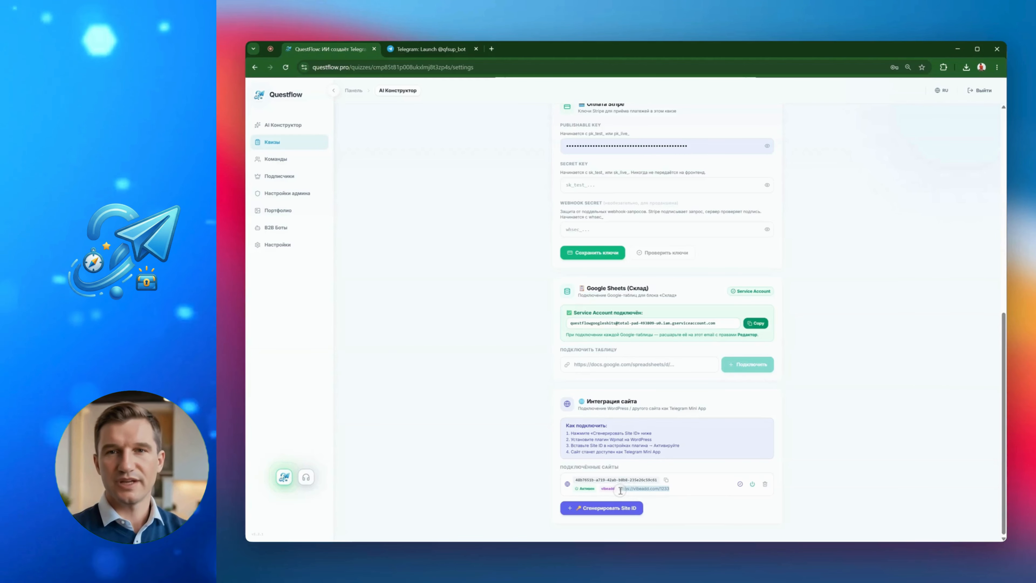
scroll(551, 284, up, 2)
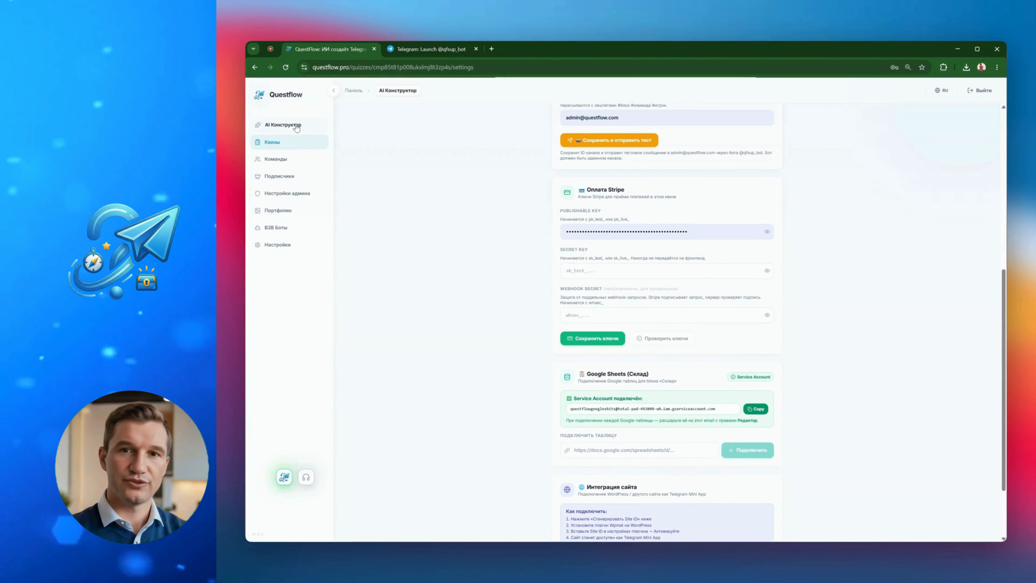
click(285, 143)
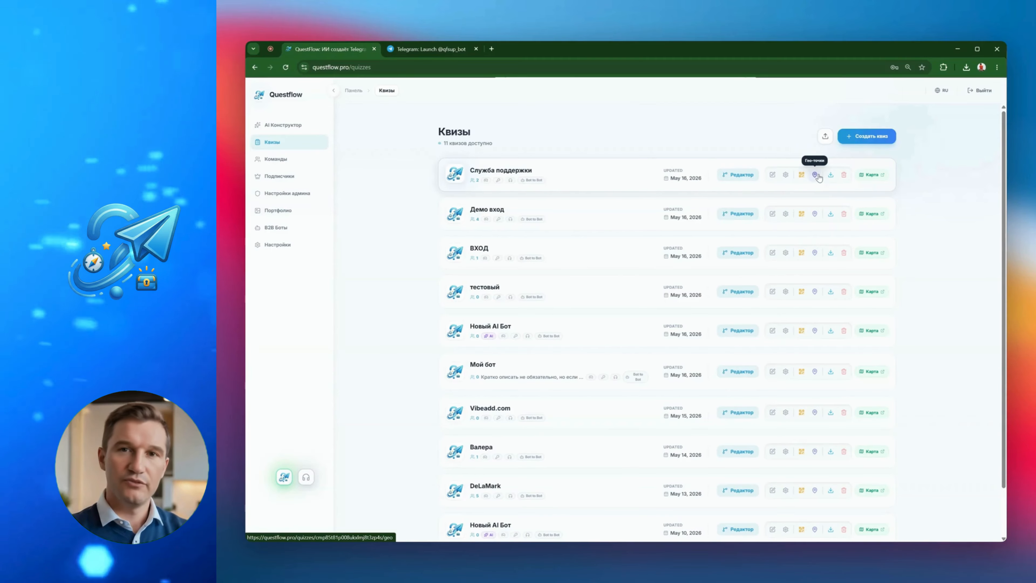
Open the bot's flow editor and expand the R-Buttons block's keyboard to show its buttons
click(738, 174)
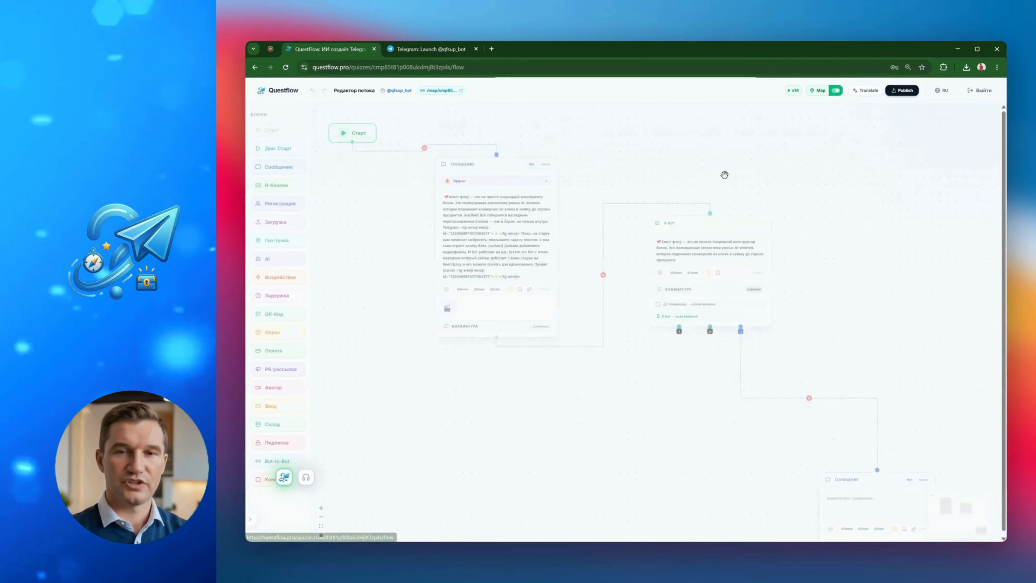
drag(763, 464, 746, 346)
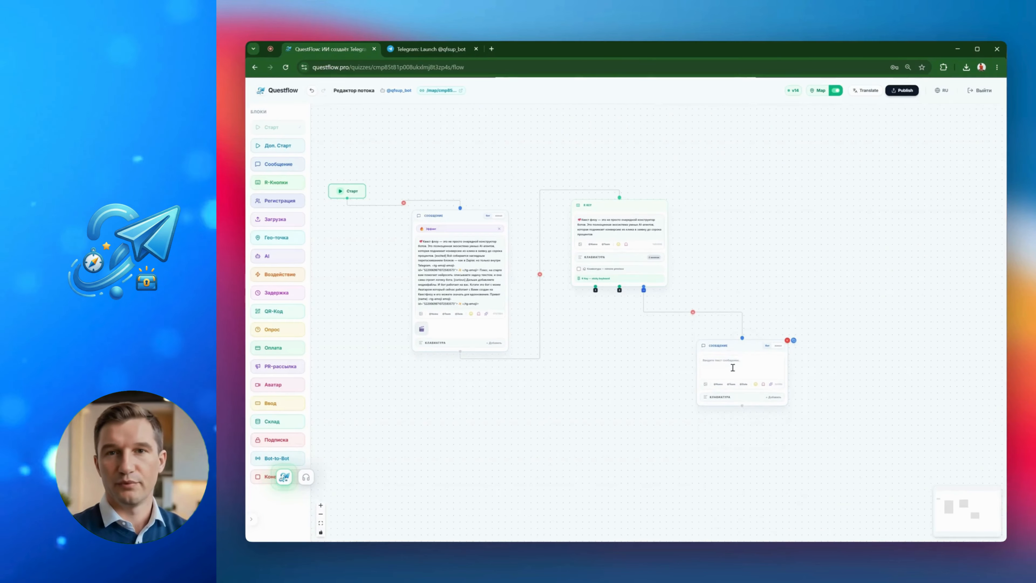
click(773, 397)
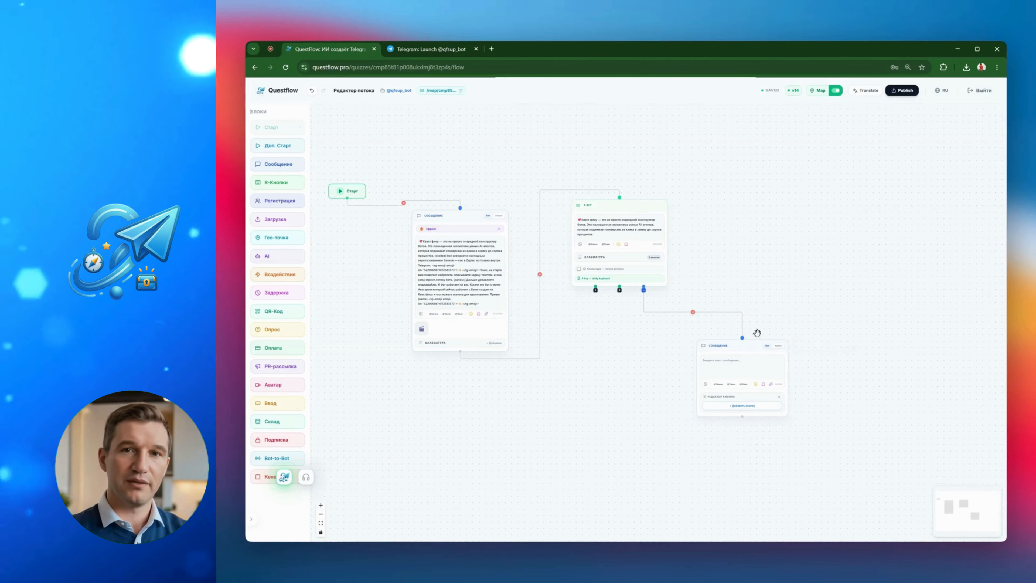
click(602, 256)
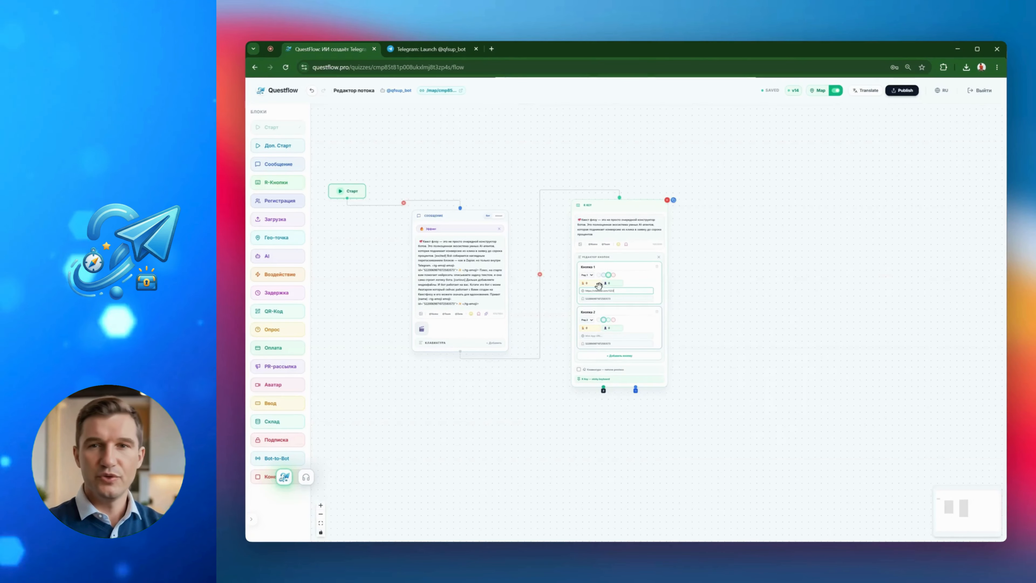
Move the R-Buttons block up and remove Кнопка 2 from its keyboard, leaving only Кнопка 1
drag(627, 210, 620, 192)
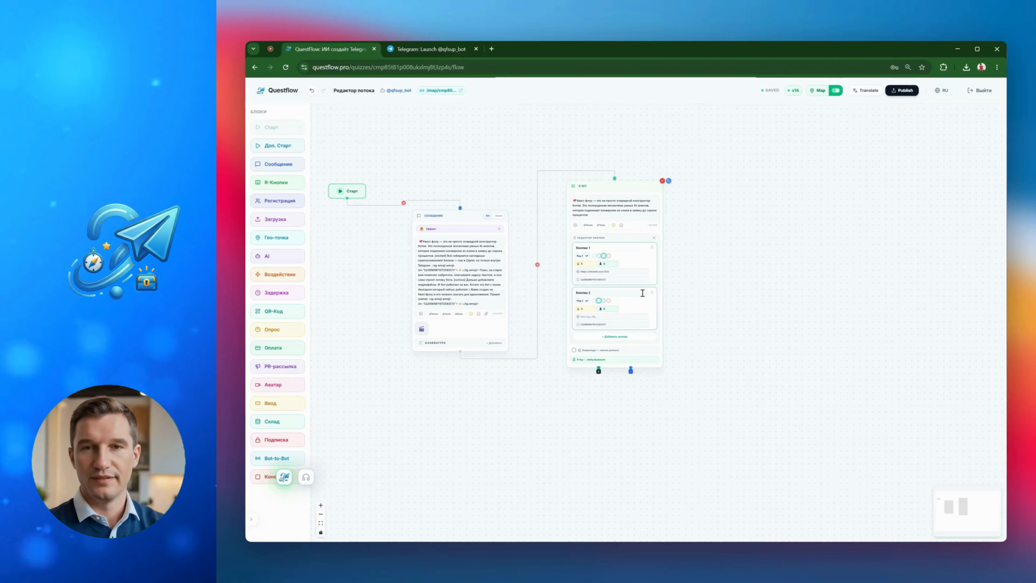
click(651, 293)
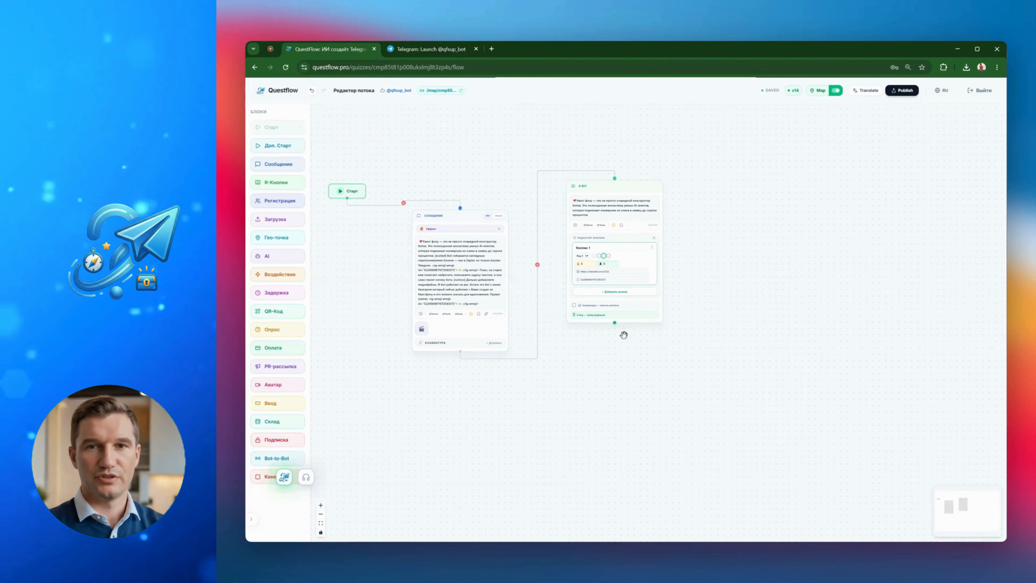
click(267, 182)
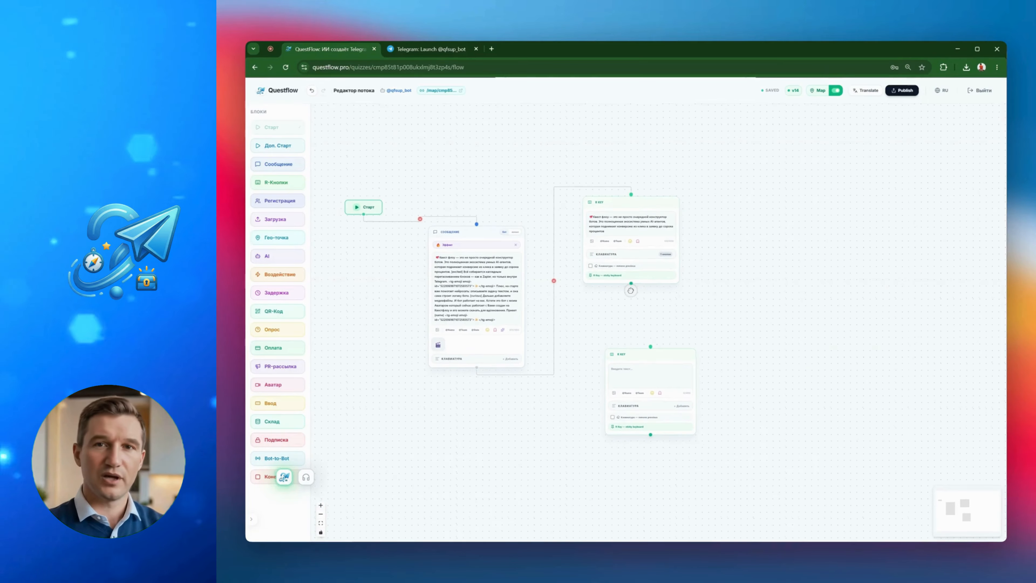
drag(631, 285, 639, 381)
click(641, 316)
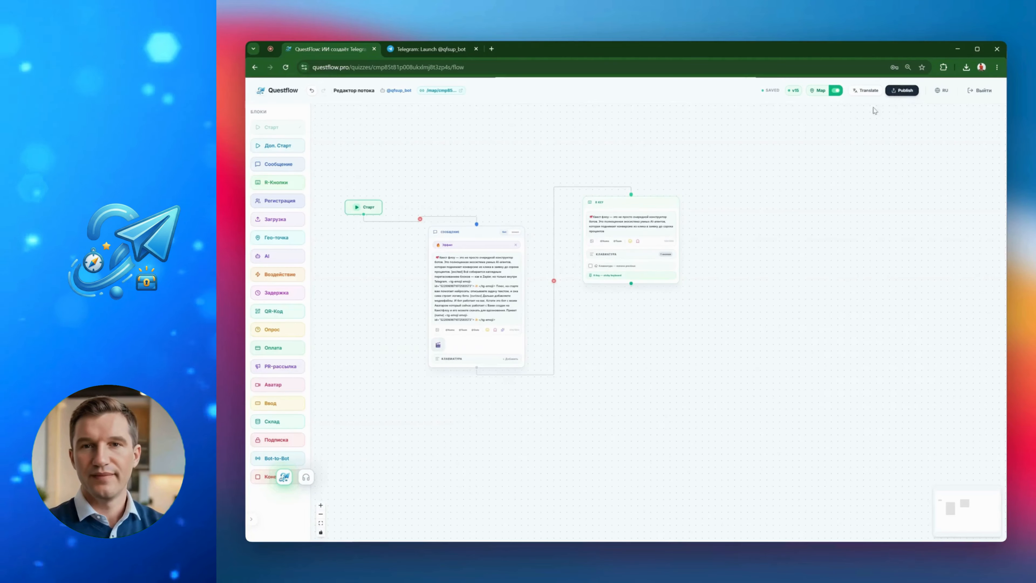
click(400, 91)
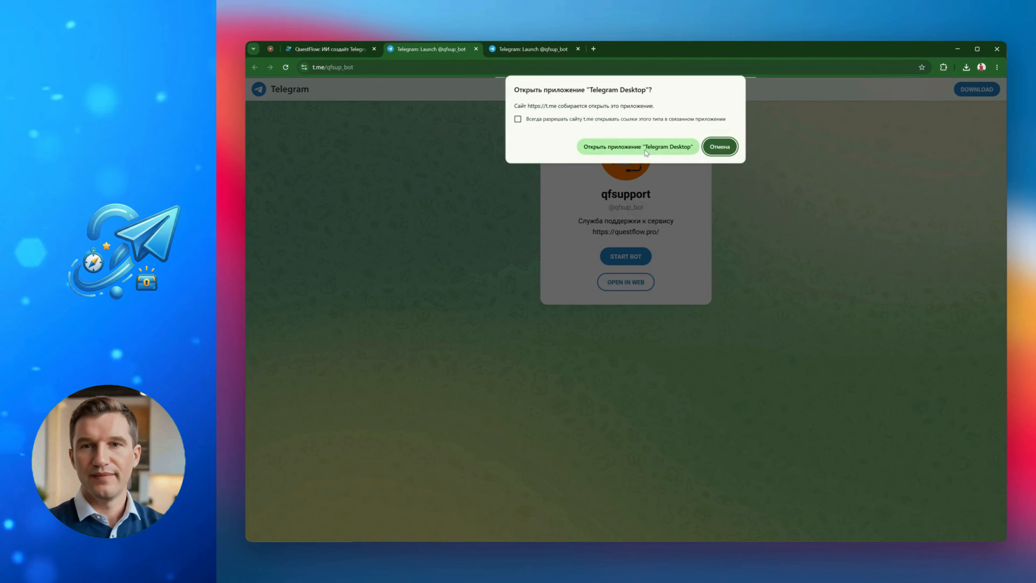
click(646, 150)
mouse_move(675, 92)
mouse_down()
mouse_move(629, 79)
mouse_move(666, 80)
mouse_up()
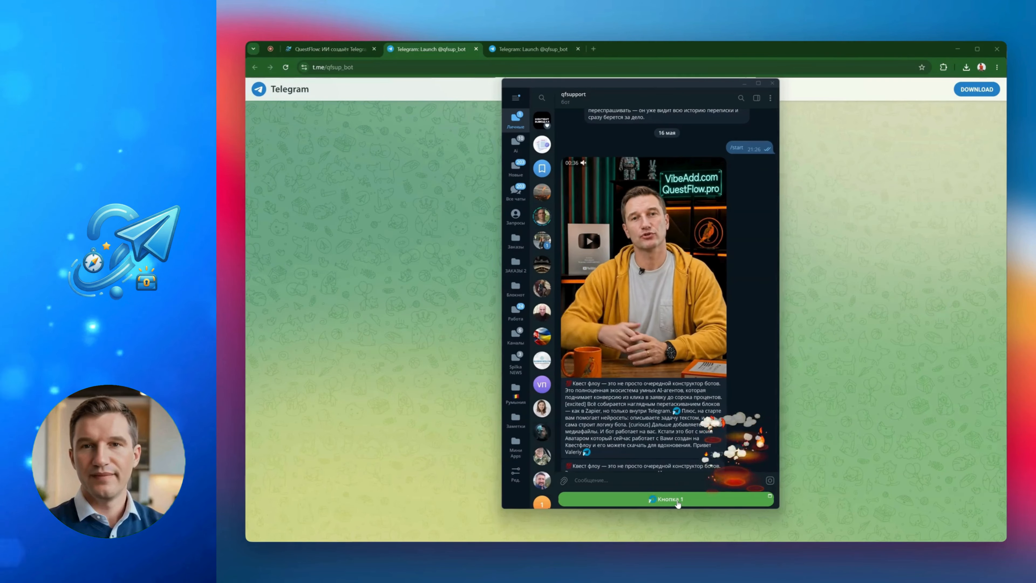
click(674, 499)
drag(647, 163, 439, 164)
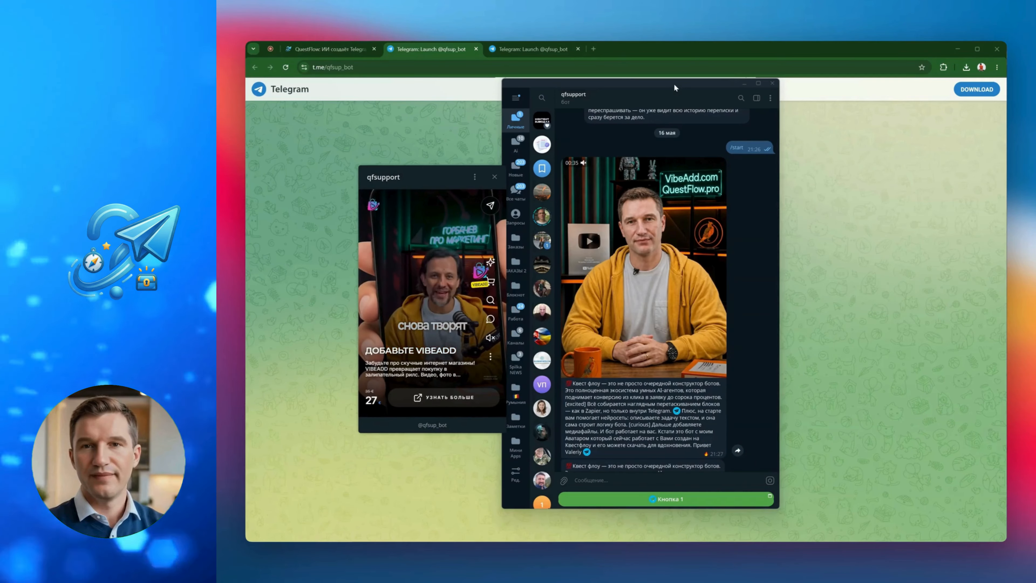
drag(674, 83, 747, 84)
drag(449, 176, 519, 175)
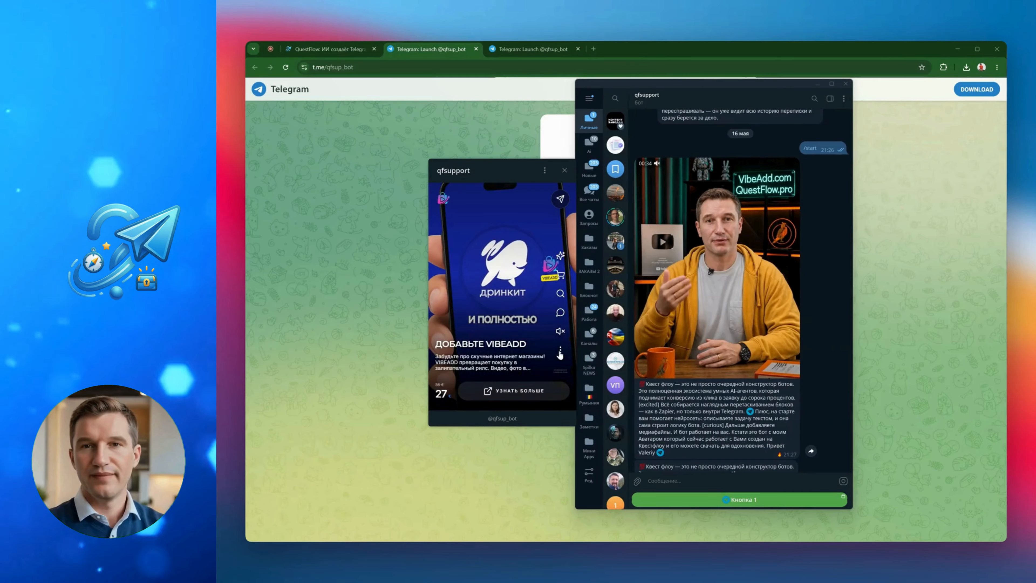
In the mini app, add the Продавай знания product to the cart and place the order with own delivery
scroll(522, 273, down, 1)
scroll(534, 311, down, 1)
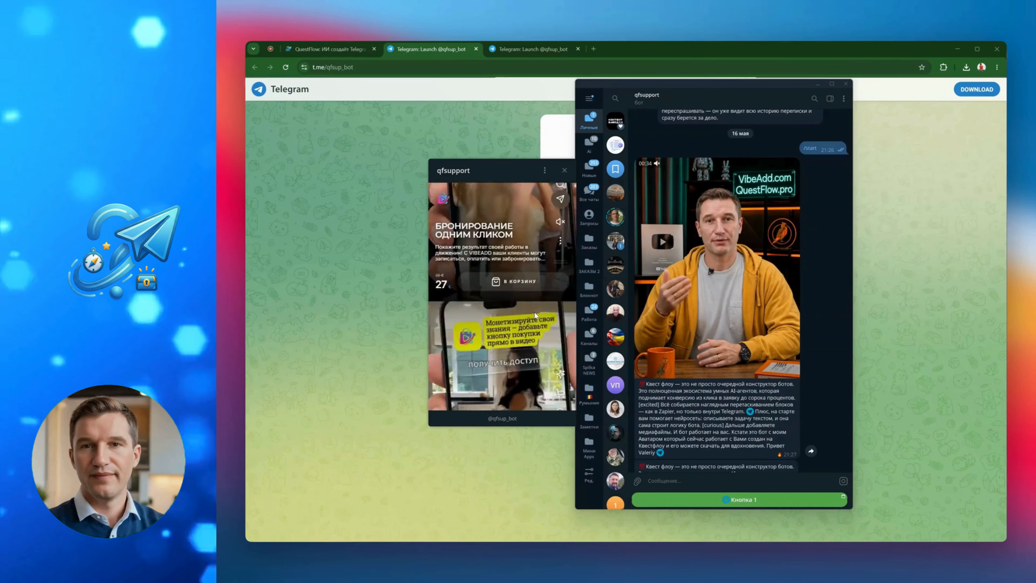
click(520, 389)
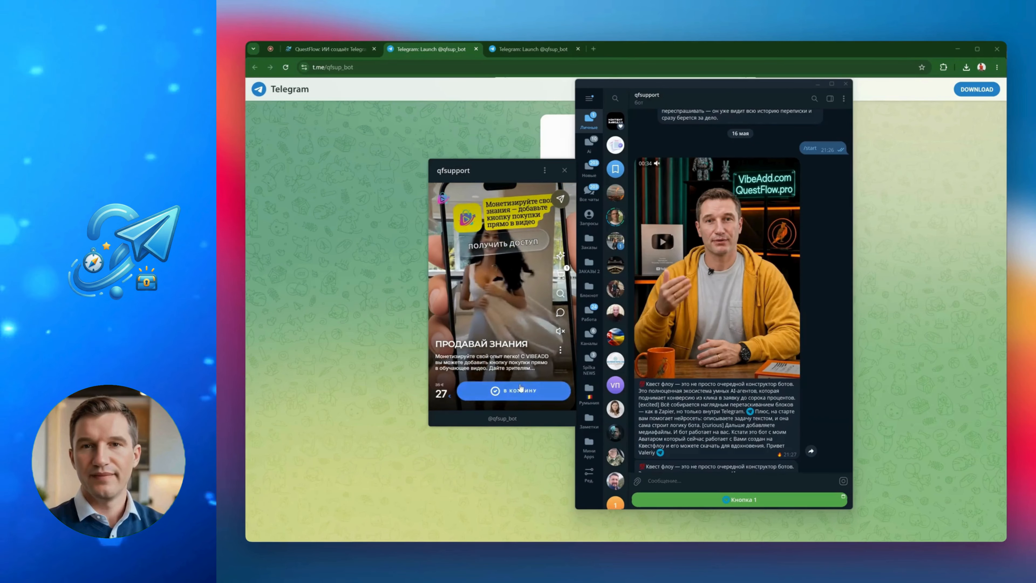
click(561, 274)
scroll(509, 350, down, 3)
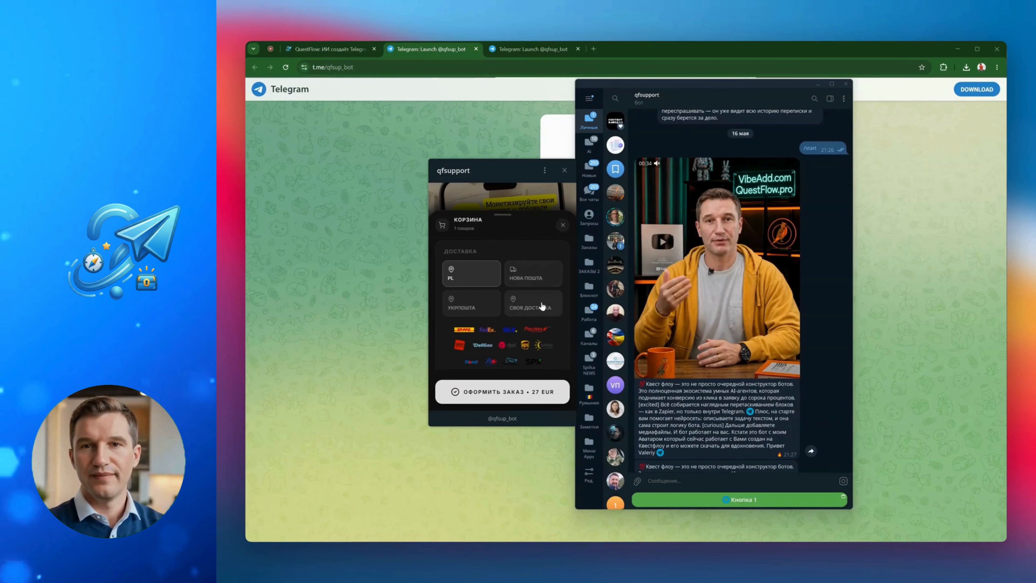
click(553, 333)
scroll(498, 311, down, 1)
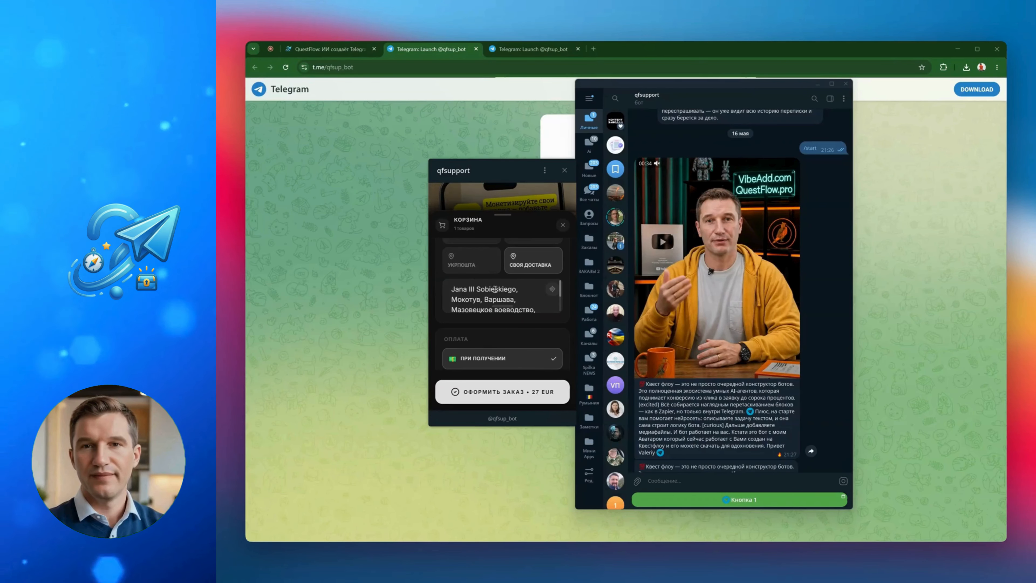
scroll(495, 289, down, 3)
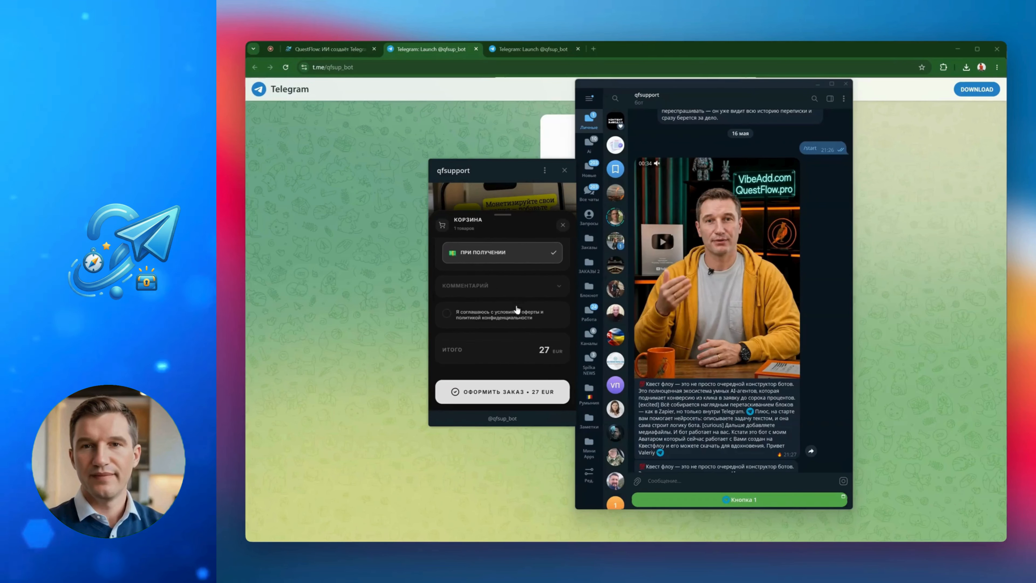
click(509, 392)
Close the order confirmation, the mini app and the Telegram window, returning to the flow editor tab
scroll(768, 379, down, 3)
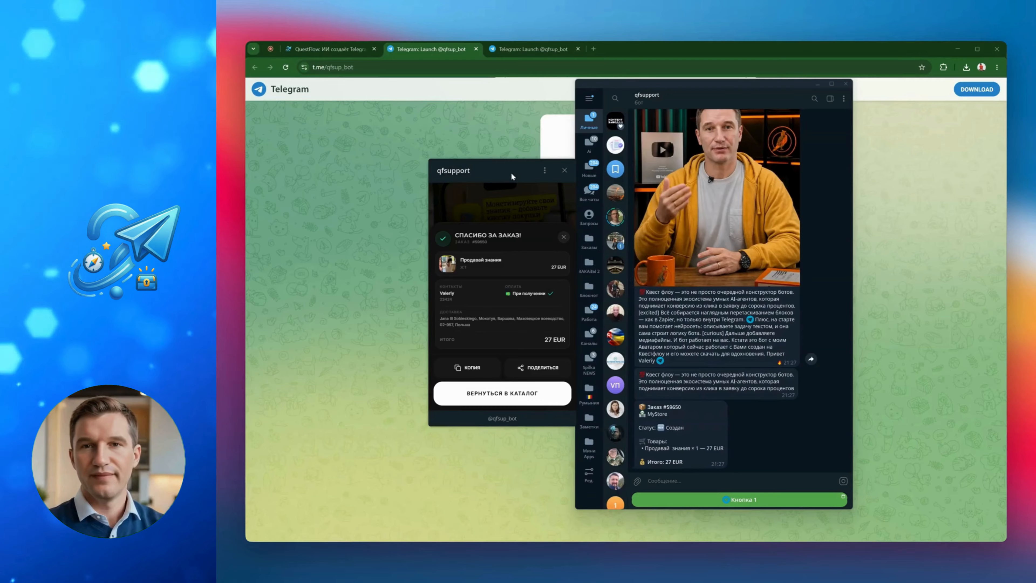
drag(511, 173, 484, 182)
click(537, 246)
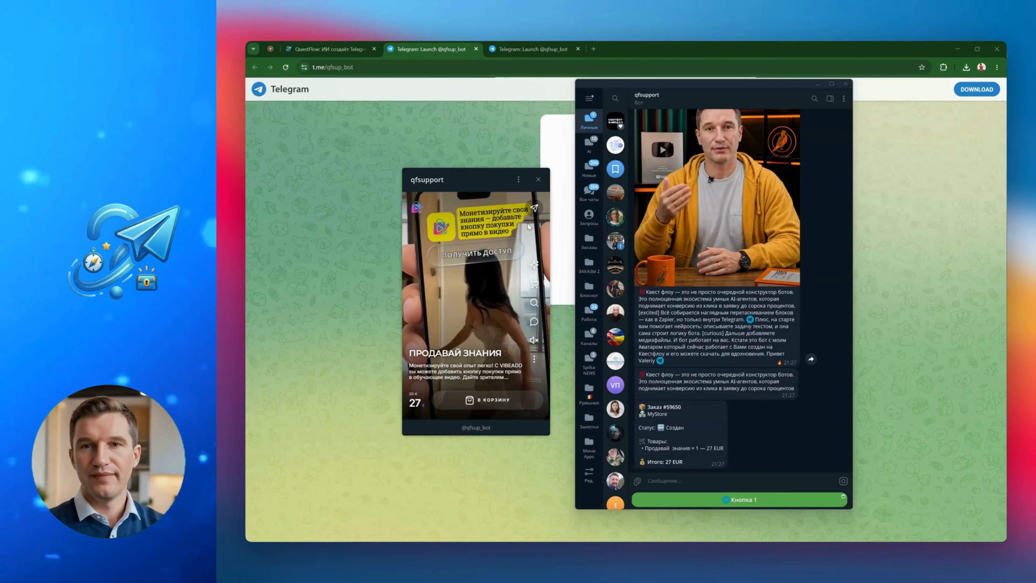
click(538, 180)
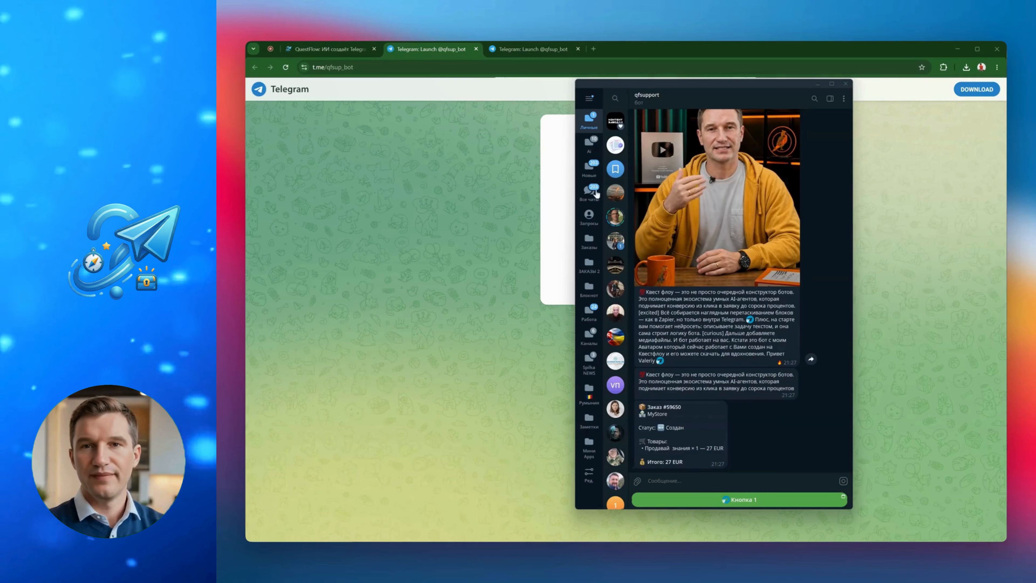
click(846, 84)
click(329, 53)
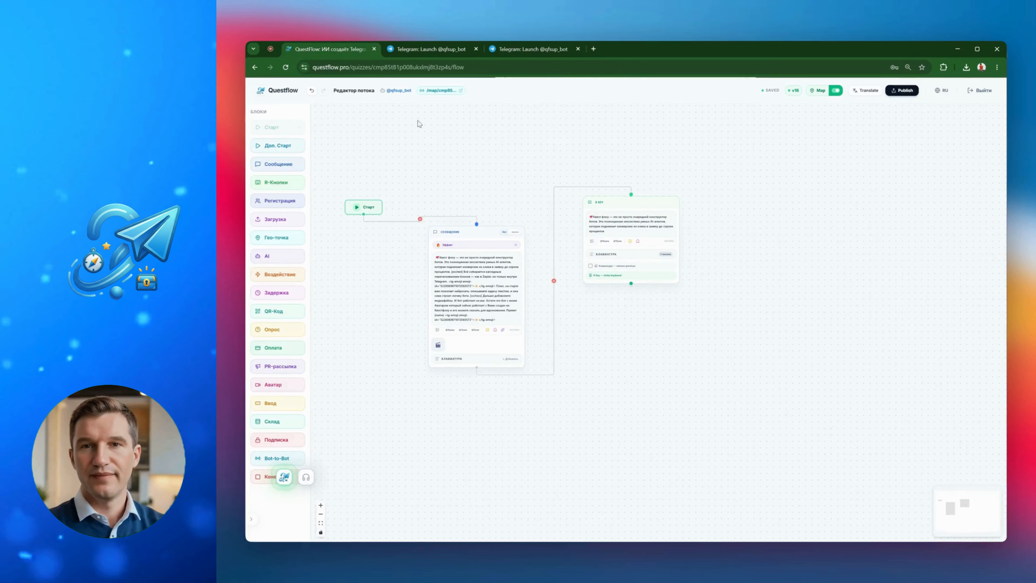
Rearrange the Message and R-Buttons blocks on the canvas so they sit neatly beside each other
drag(447, 233, 453, 206)
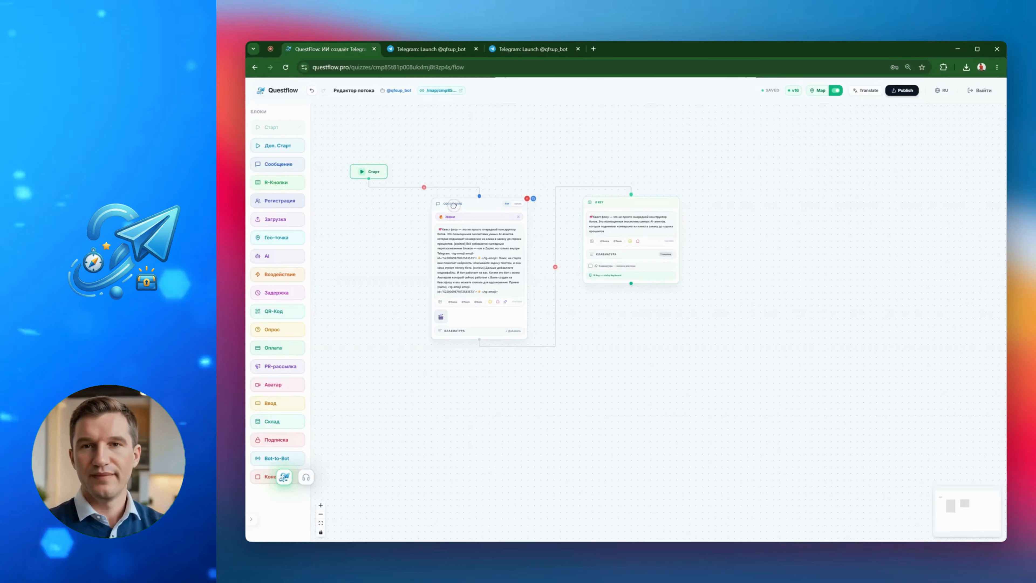
drag(616, 204, 607, 232)
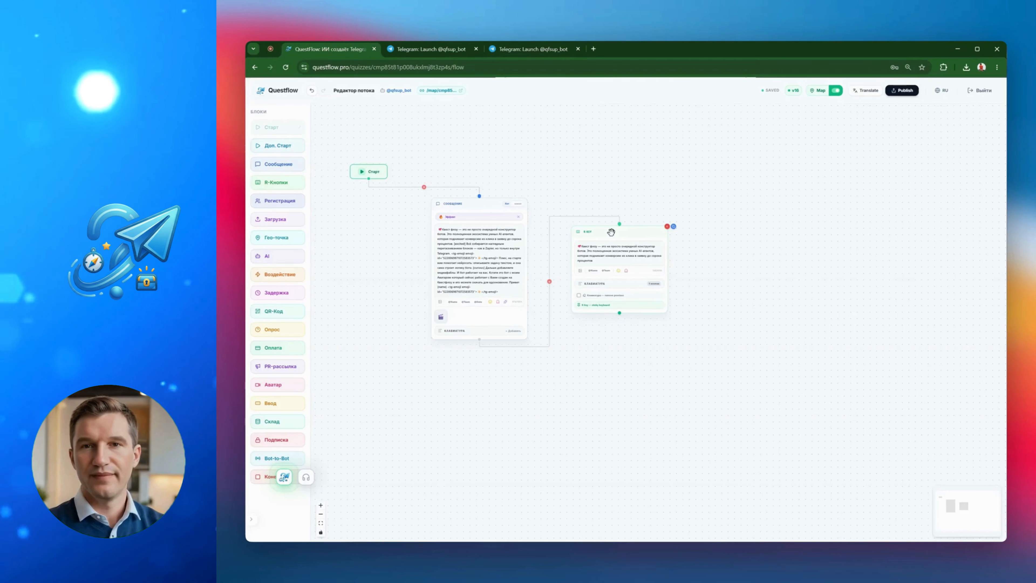
drag(481, 207, 487, 180)
mouse_move(604, 230)
mouse_down()
mouse_move(615, 223)
mouse_move(603, 230)
mouse_up()
drag(491, 181, 492, 193)
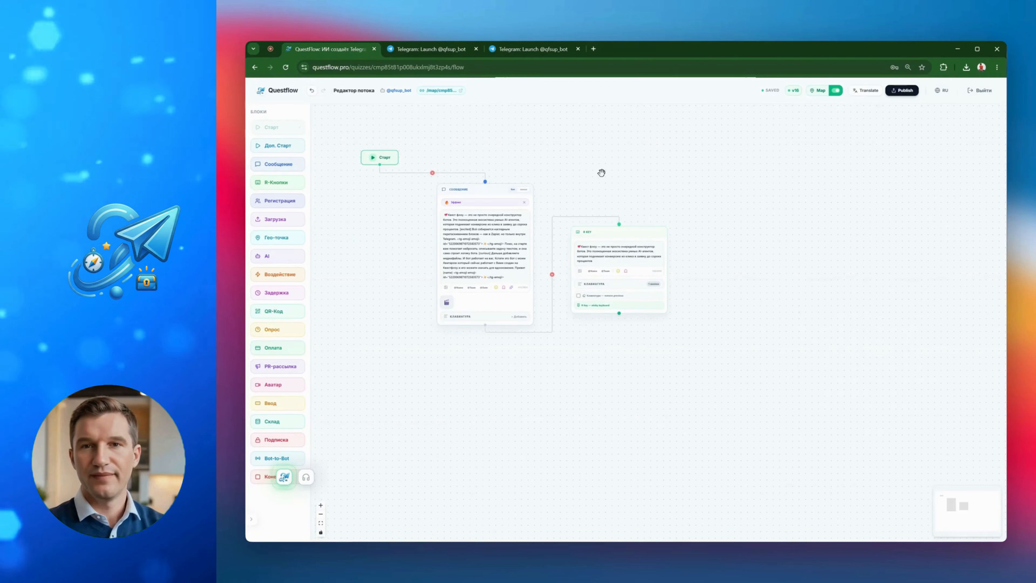
scroll(779, 353, down, 1)
scroll(602, 359, up, 2)
scroll(602, 359, down, 1)
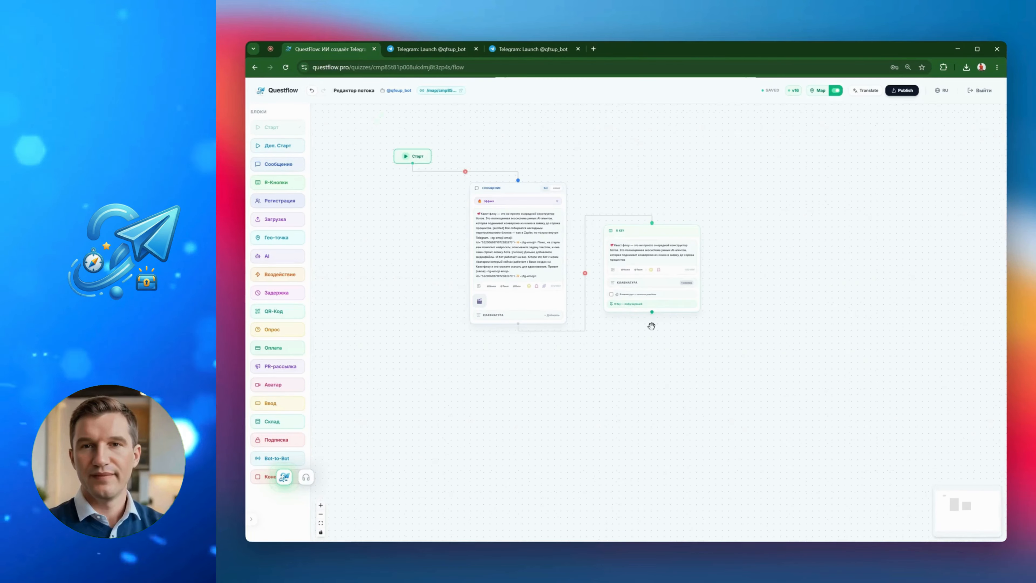